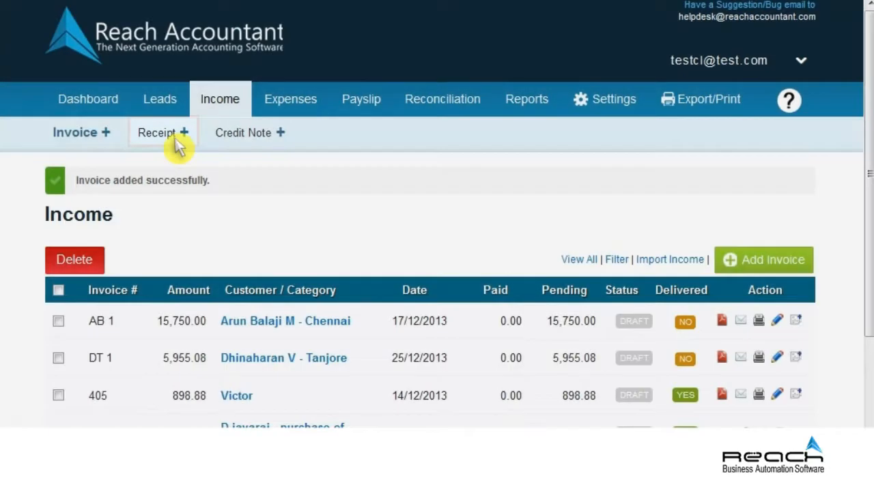
Open a blank Receipt form from the Income tab's Receipt + sub-tab
left_click(162, 135)
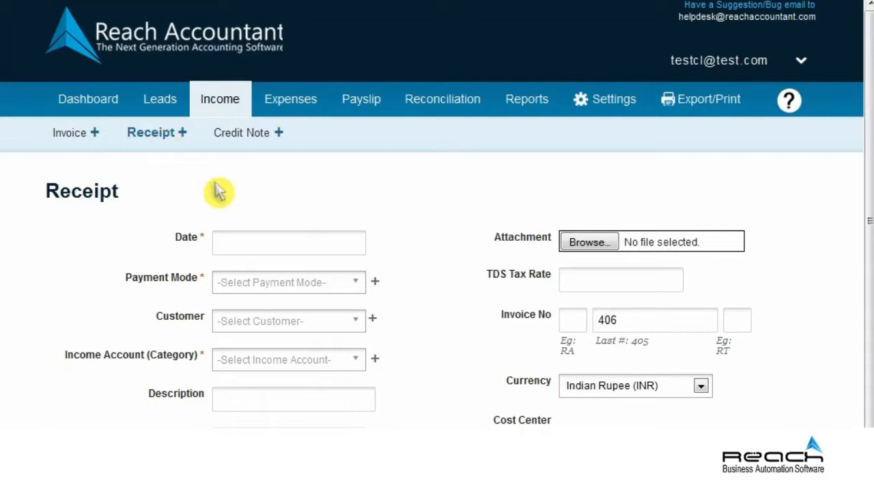
Date the receipt 27/12/2013 and set its payment mode to CANARA BANK
left_click(287, 247)
left_click(371, 388)
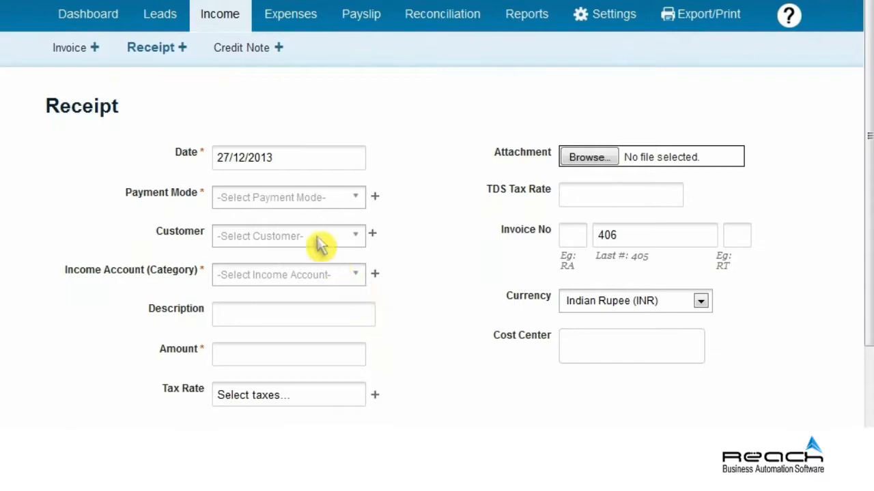
left_click(283, 200)
left_click(277, 318)
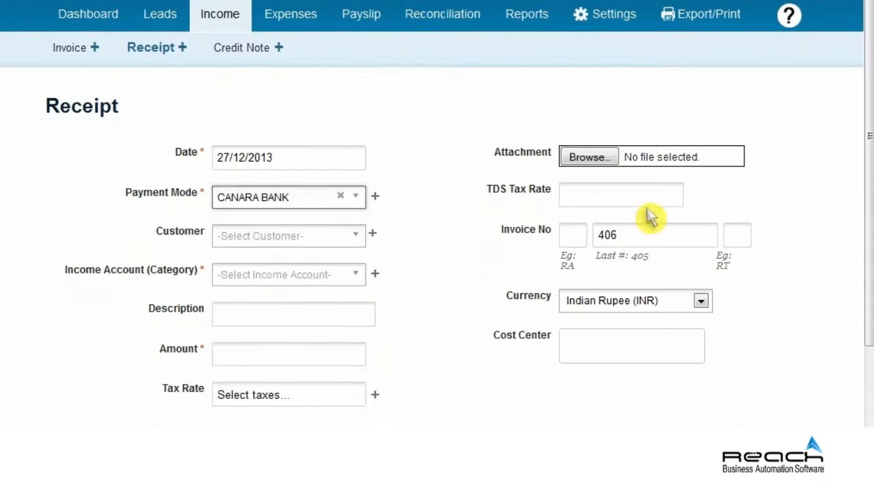
left_click_drag(870, 166, 869, 250)
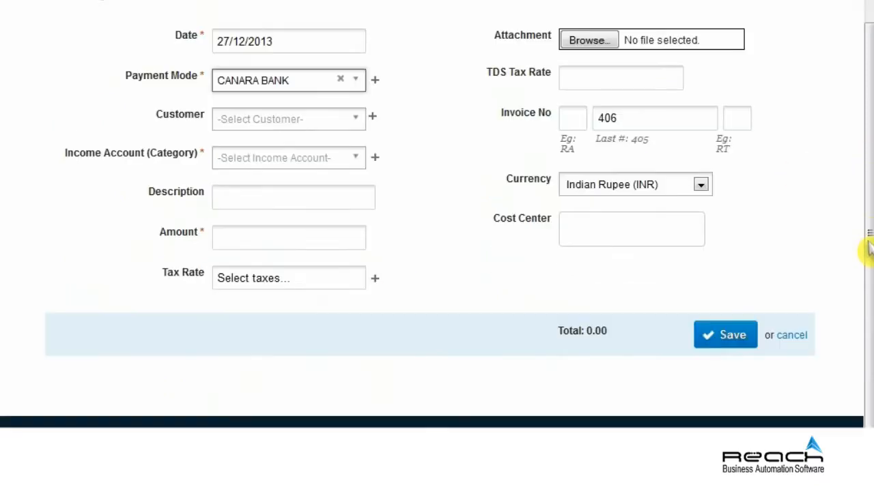
Select the Madurai customer and file the receipt under the Sales income account
left_click(287, 120)
left_click(288, 326)
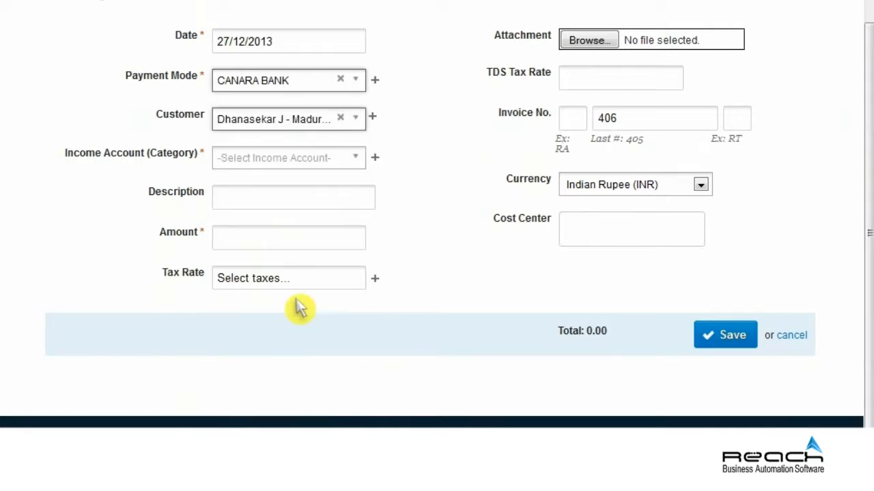
left_click(341, 161)
left_click(276, 293)
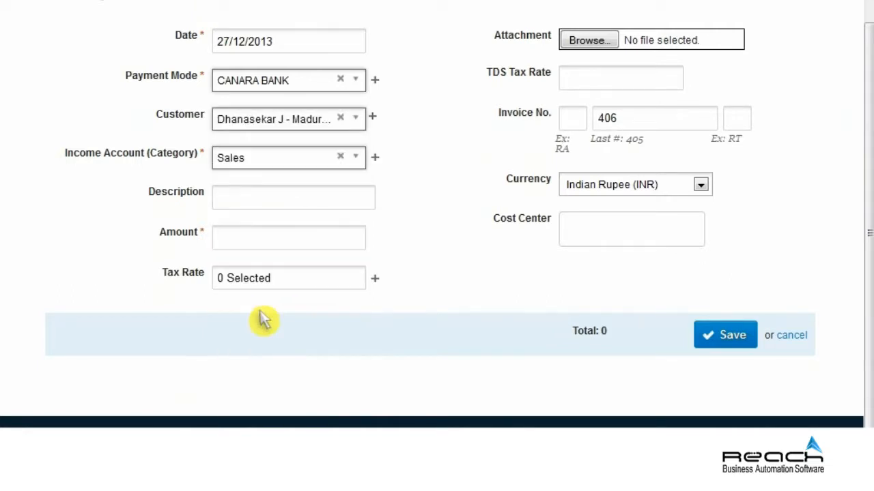
Enter description 'Full Payment', amount 32000, and apply Service Tax 12.36%
left_click(293, 205)
type("Full Payment")
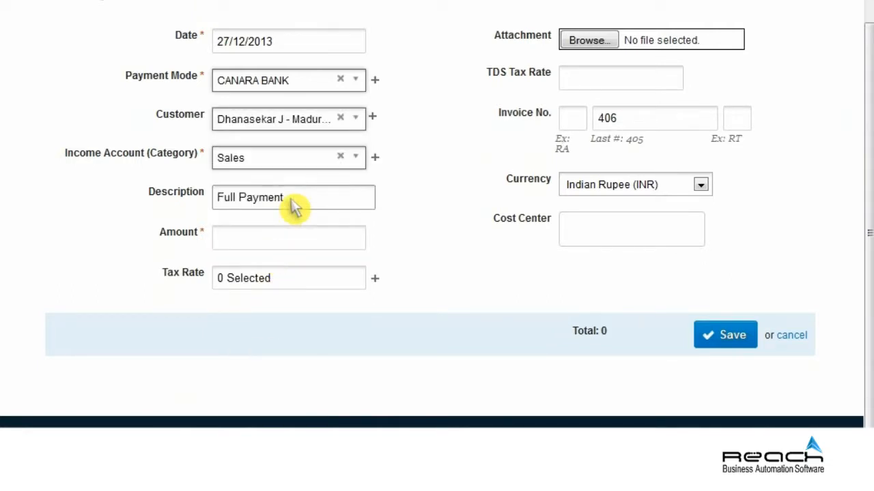
left_click(282, 249)
type("32000")
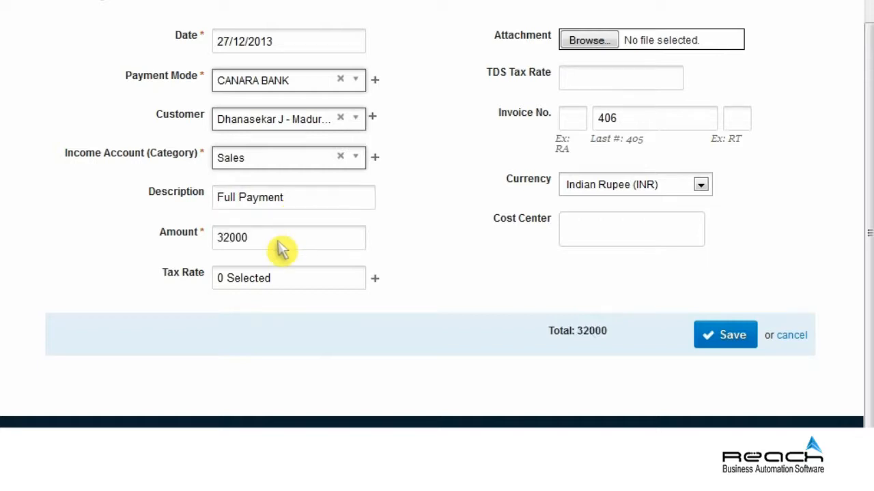
left_click(283, 277)
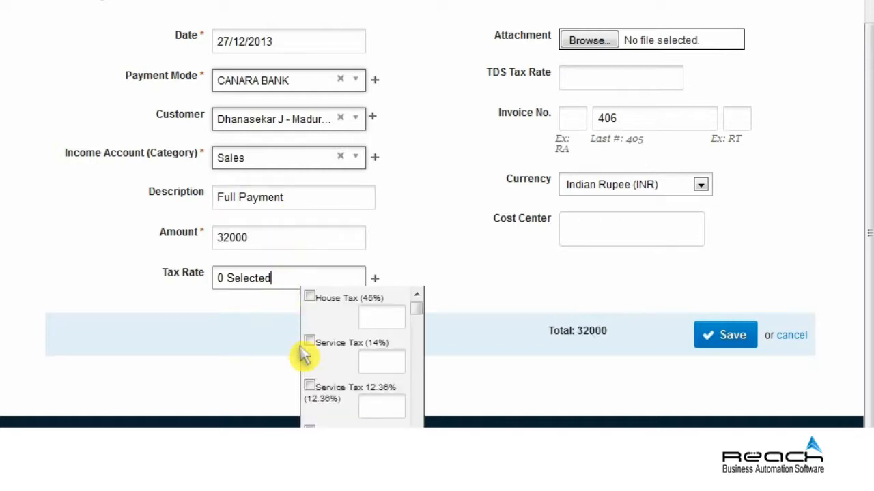
left_click(314, 394)
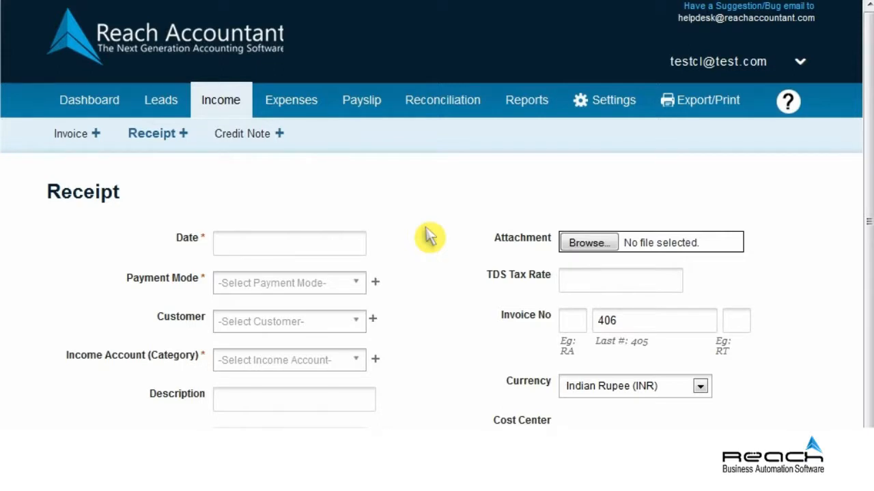
Go to the Credit Note list and start a new credit note
left_click(233, 140)
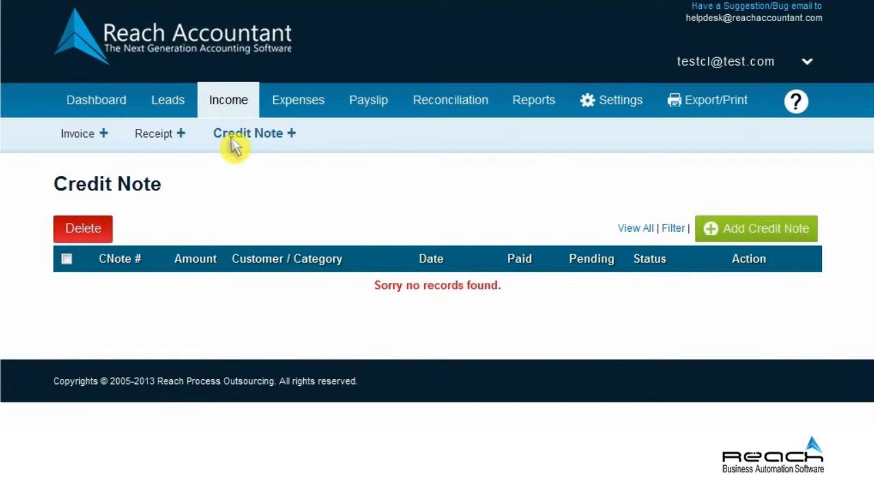
left_click(756, 232)
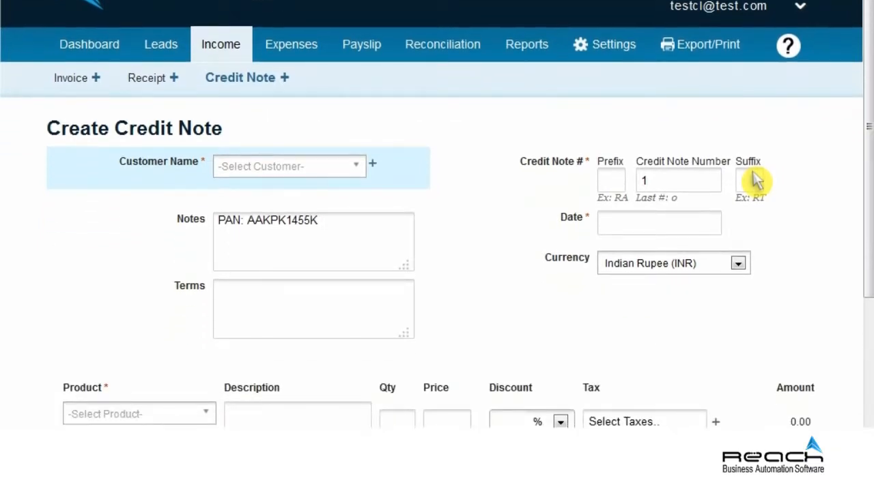
Set the credit note to the Mumbai customer, prefix 'RA', dated 31/12/2013
left_click(352, 166)
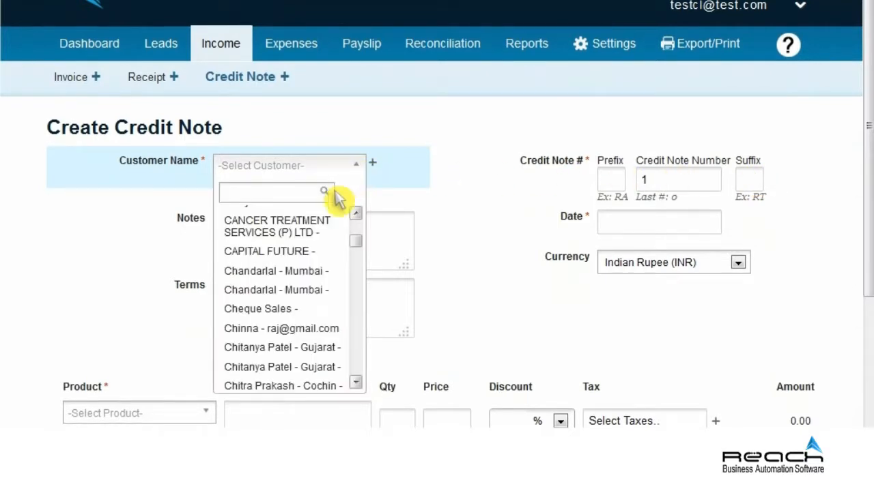
left_click(272, 275)
left_click(606, 180)
type("RA")
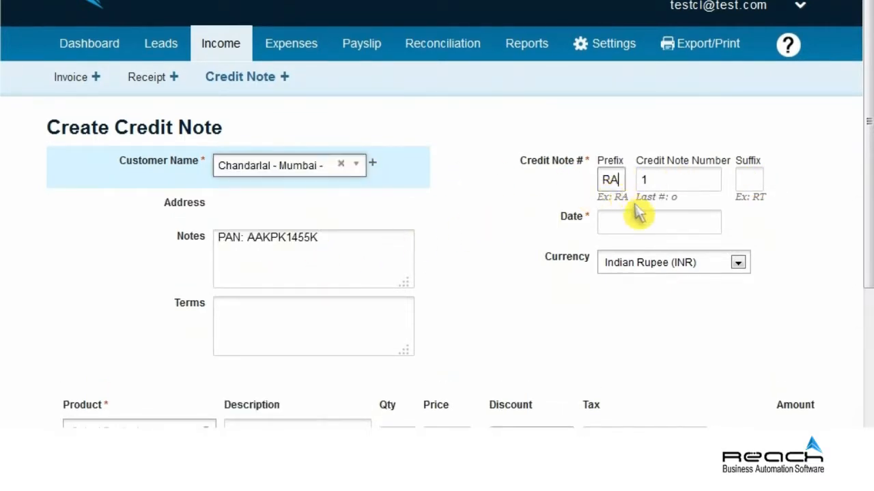
left_click(658, 228)
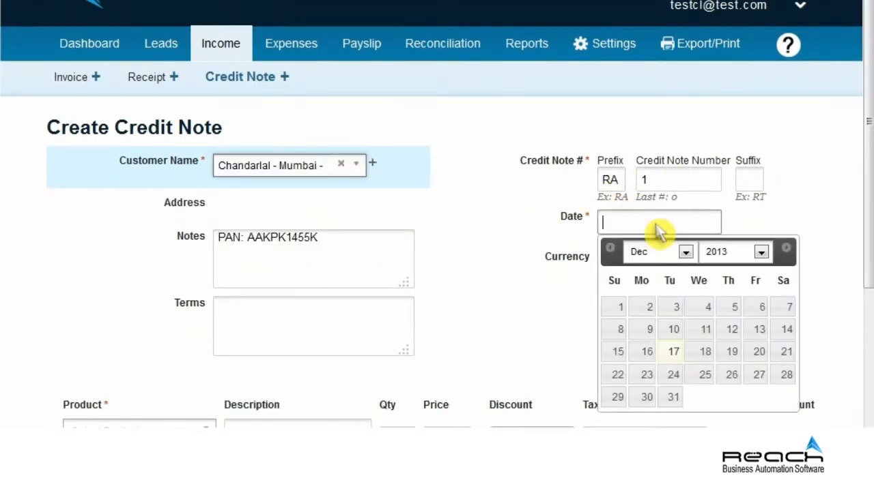
left_click(673, 396)
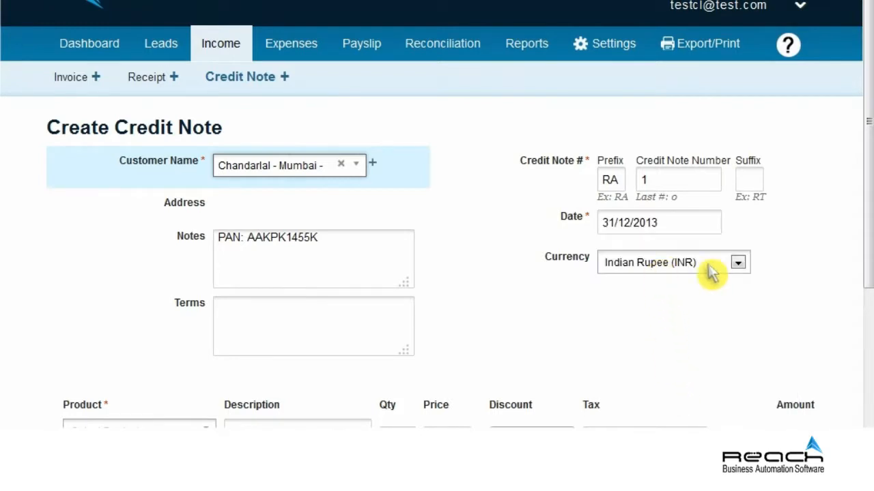
scroll(864, 300, "down", 4)
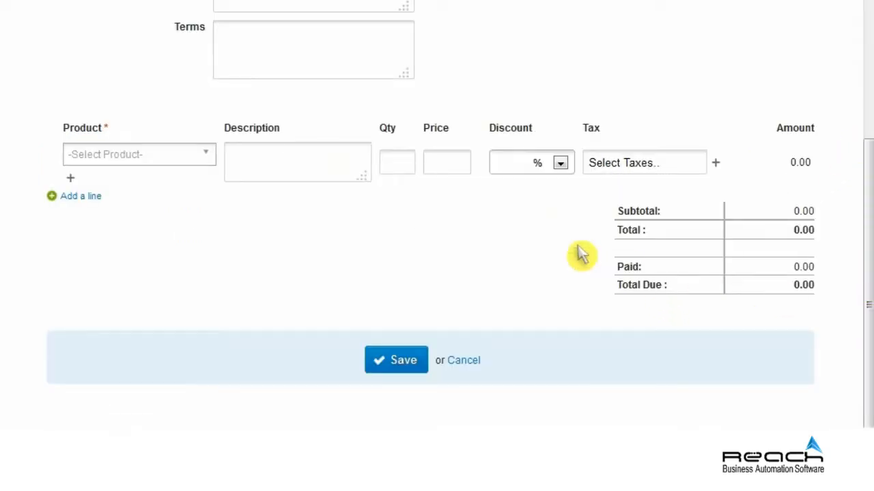
Add an AOC monitor line 'Monitor LED' at 3500, flat discount, VAT 14.5%, and save
left_click(167, 158)
left_click(127, 349)
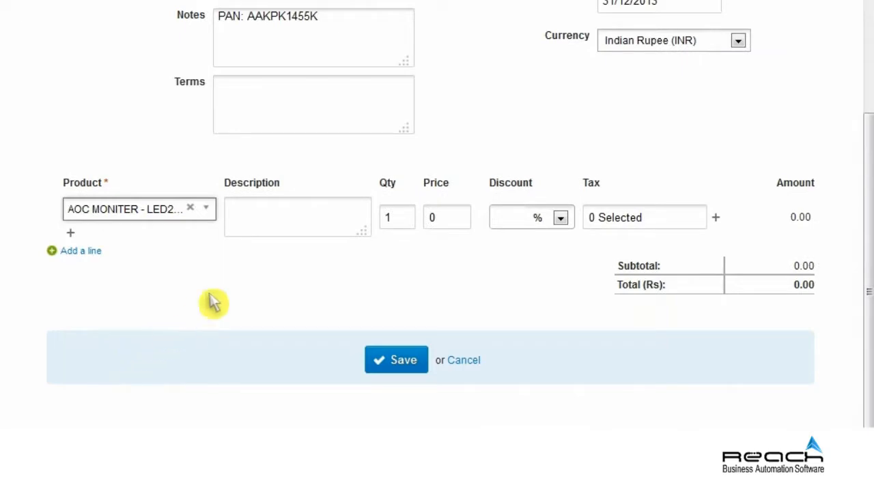
left_click(321, 225)
type("Monitor LED")
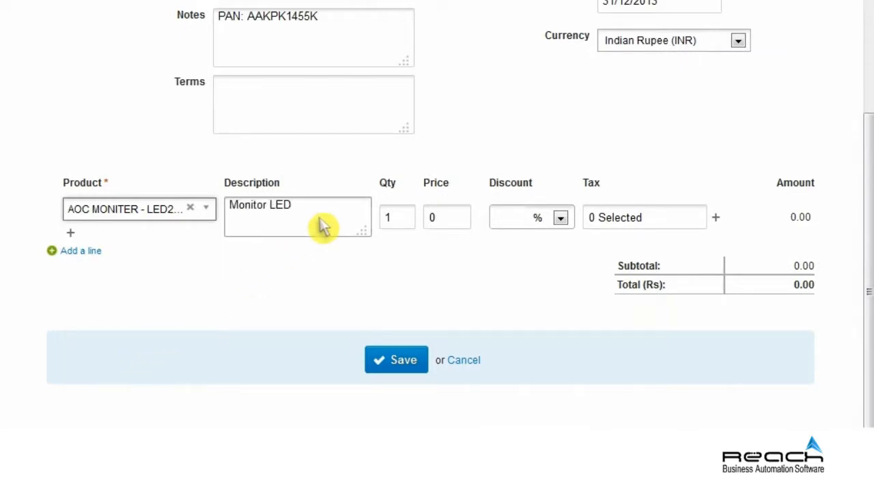
left_click(462, 229)
type("3500")
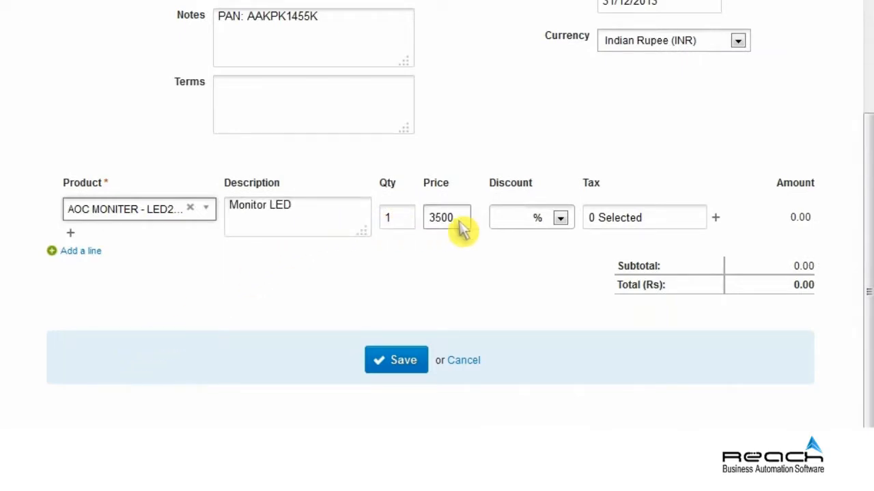
left_click(560, 218)
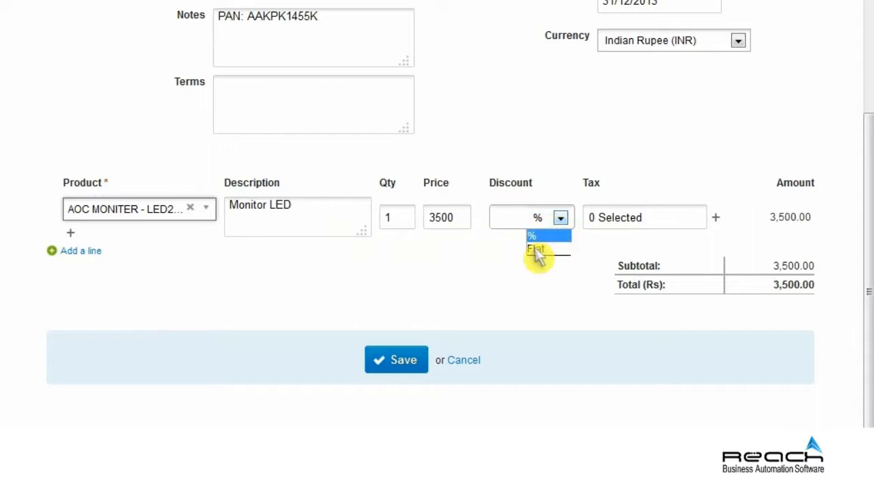
left_click(538, 249)
left_click(675, 219)
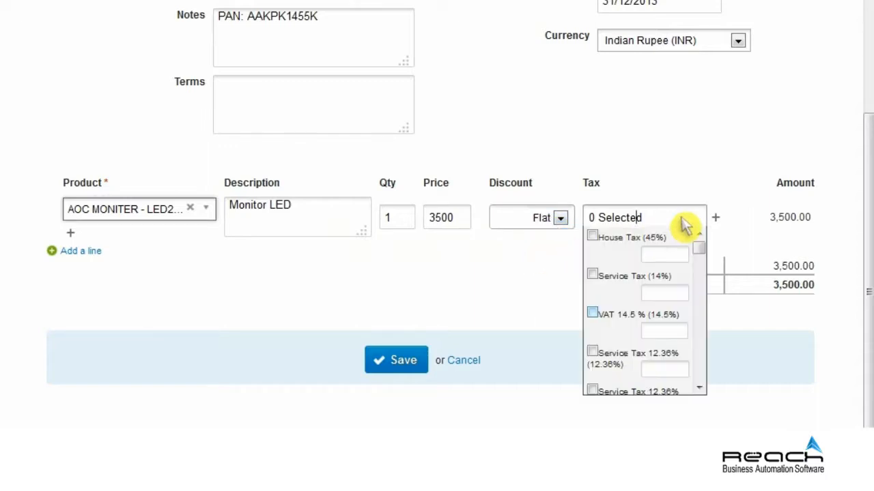
left_click(593, 311)
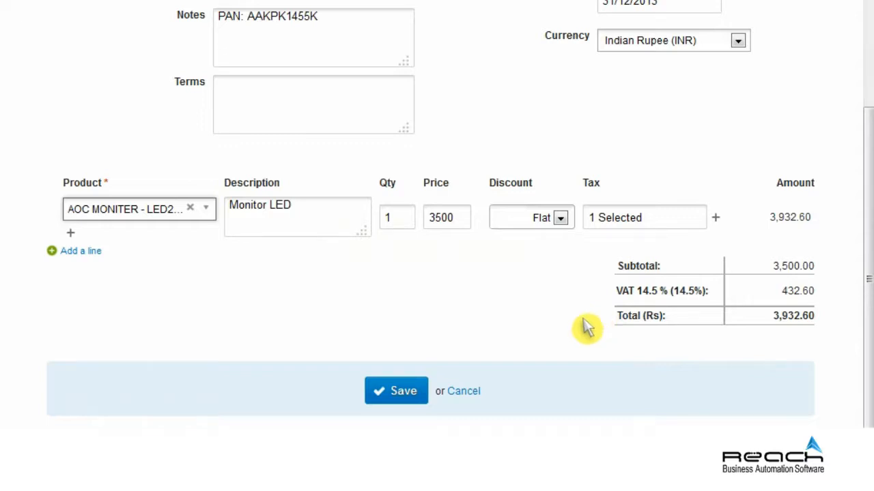
left_click(396, 391)
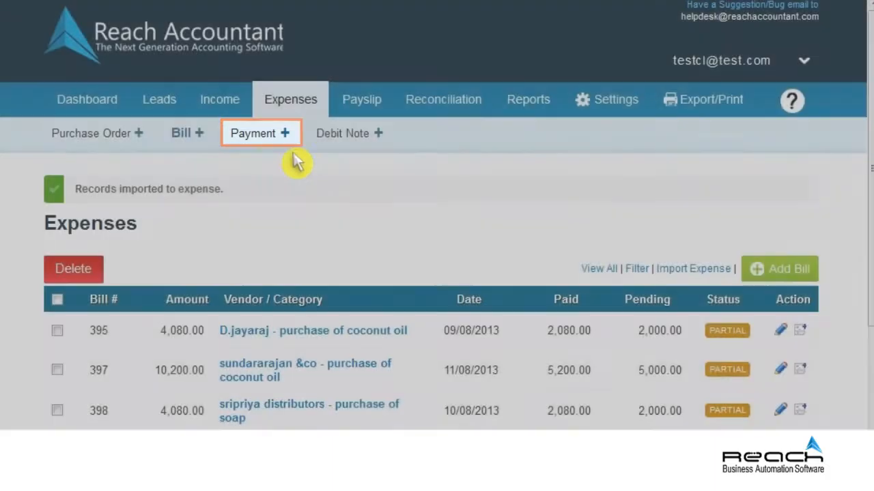
Start a new Payment entry under Expenses, pre-numbered bill 397
left_click(258, 137)
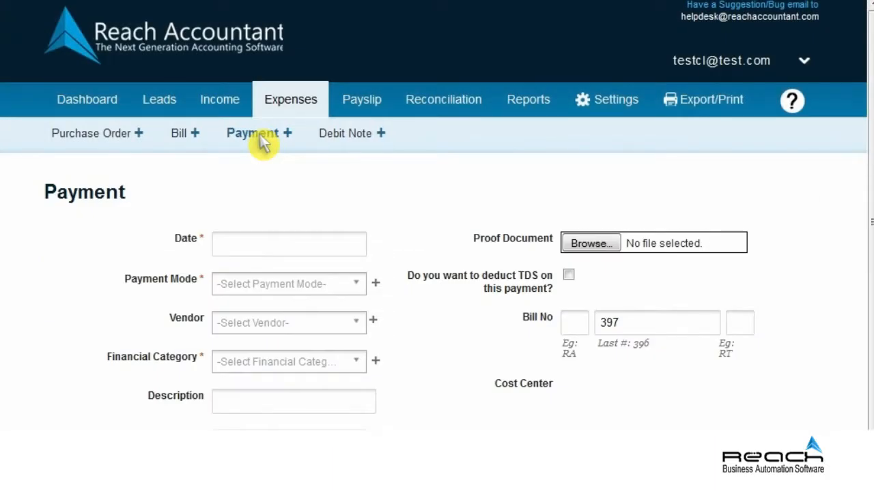
Date the payment 17/12/2013, paid from CANARA BANK to Abc Supplier under Advertisement Expenses
left_click(285, 248)
left_click(289, 375)
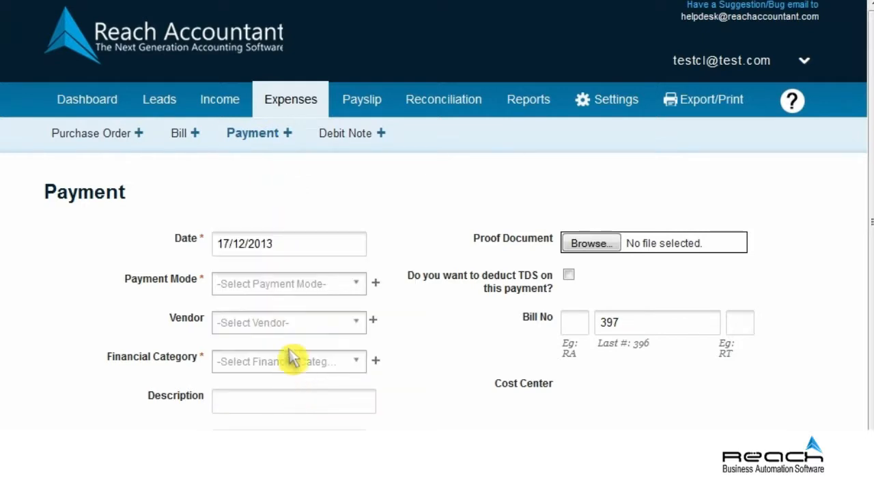
left_click(290, 285)
left_click(270, 407)
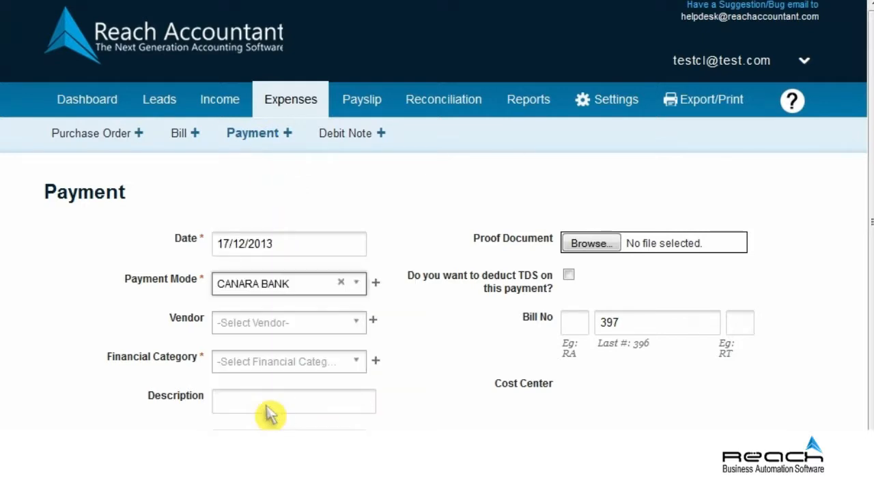
scroll(268, 396, "down", 3)
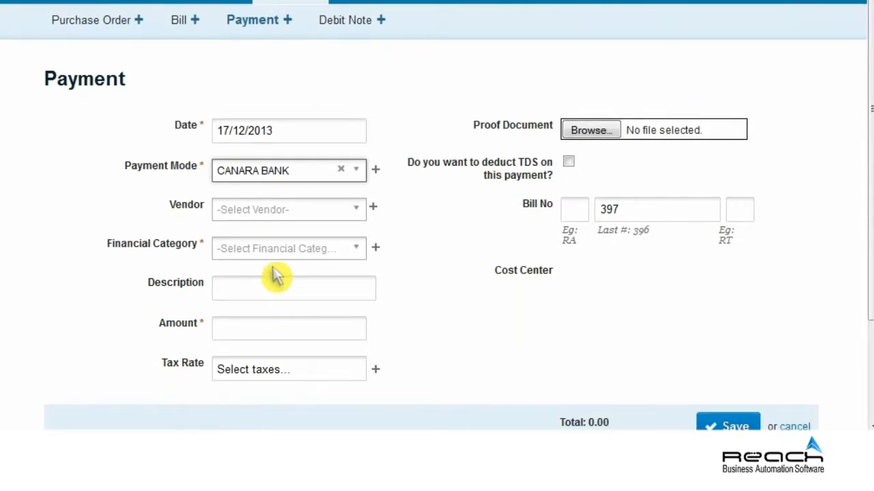
left_click(279, 211)
left_click(254, 398)
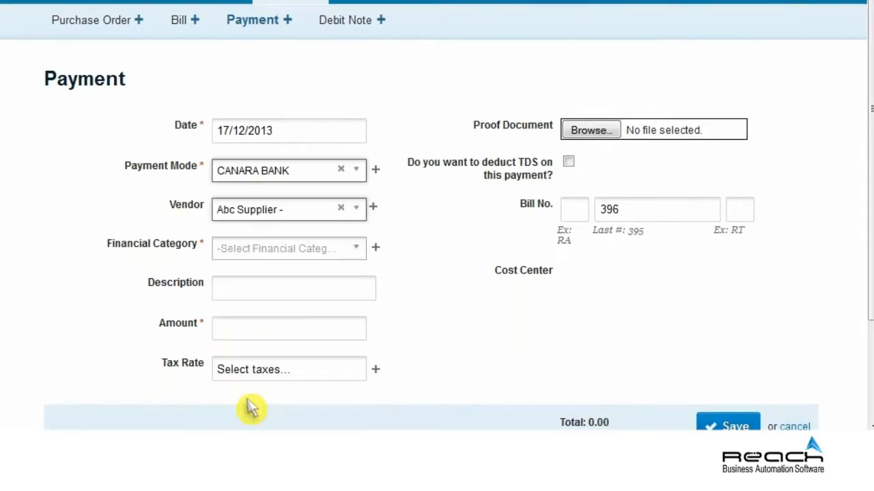
left_click(282, 247)
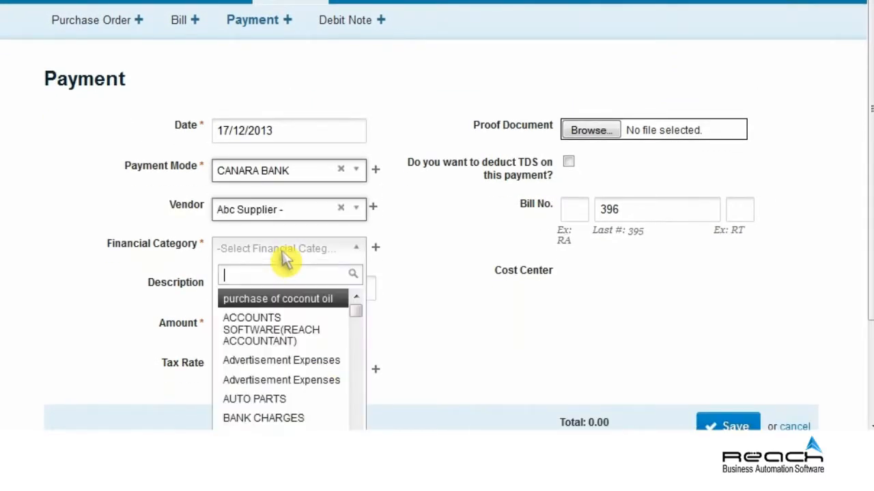
left_click(287, 360)
Enter description 'Monthly Audit Fee', amount 85000, and apply Service Tax 12.36%
left_click(282, 289)
type("Monthly Audit Fee")
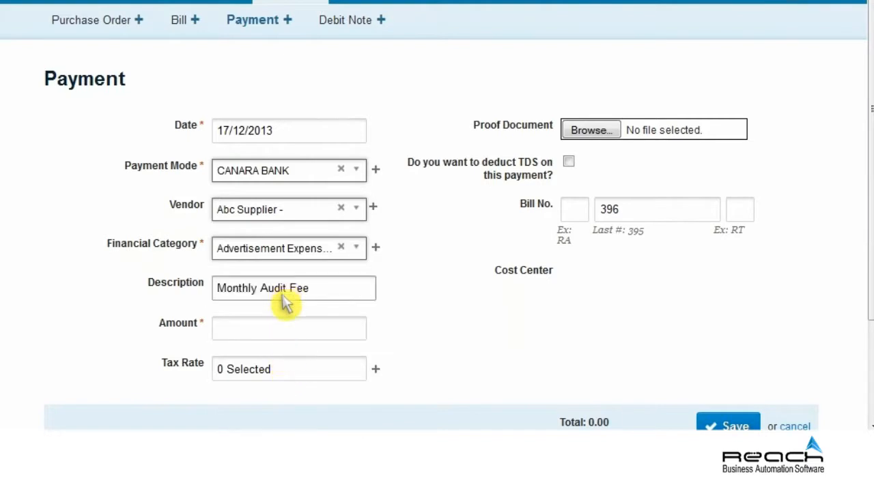
left_click(279, 331)
type("85000")
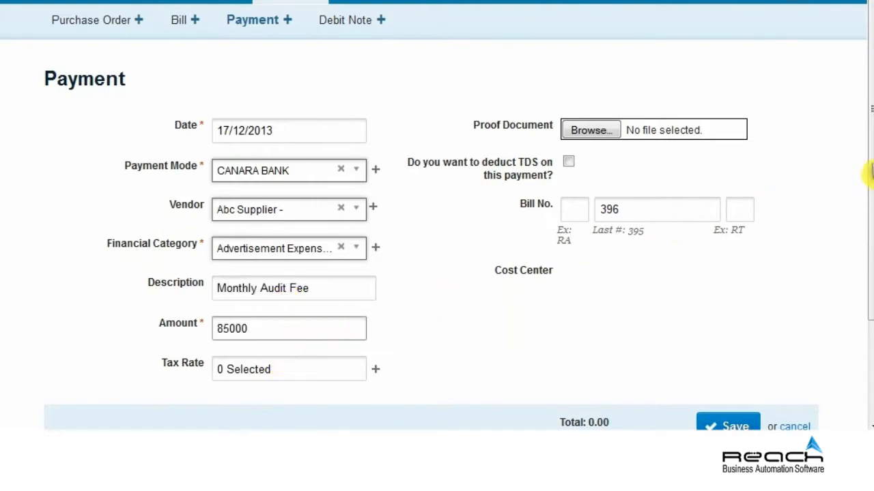
left_click_drag(871, 166, 870, 266)
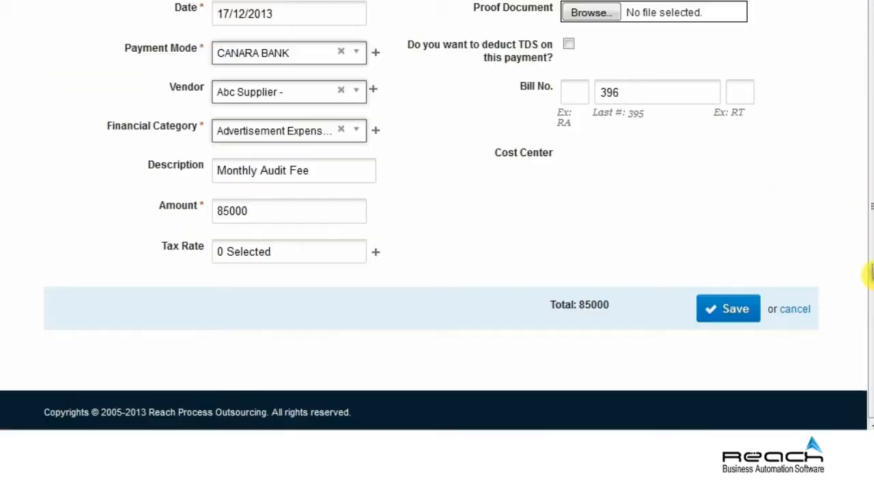
left_click(287, 261)
left_click(309, 361)
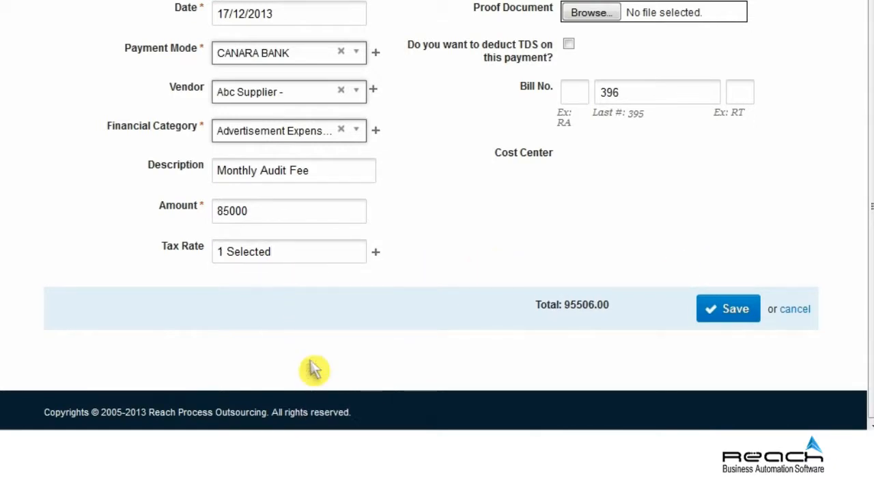
scroll(310, 362, "up", 2)
Attach Export Report_2230 as proof and deduct TDS with PAN provided, nature Professional Fees
left_click(590, 80)
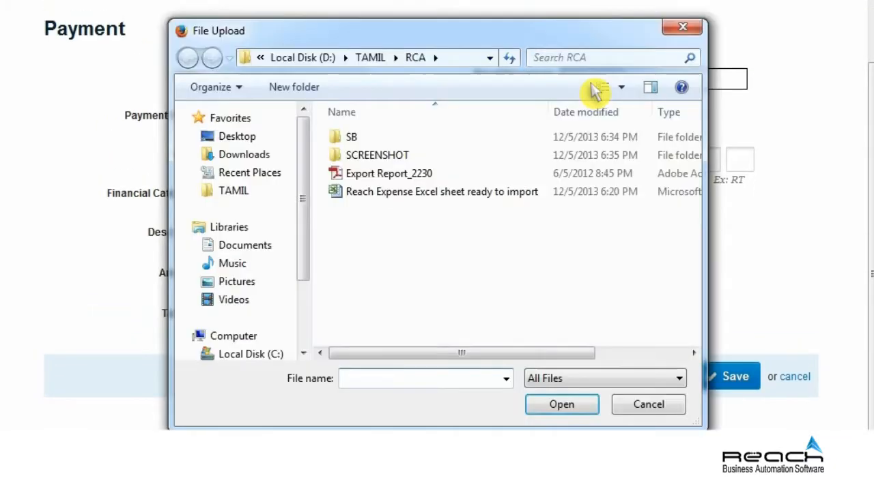
left_click(388, 175)
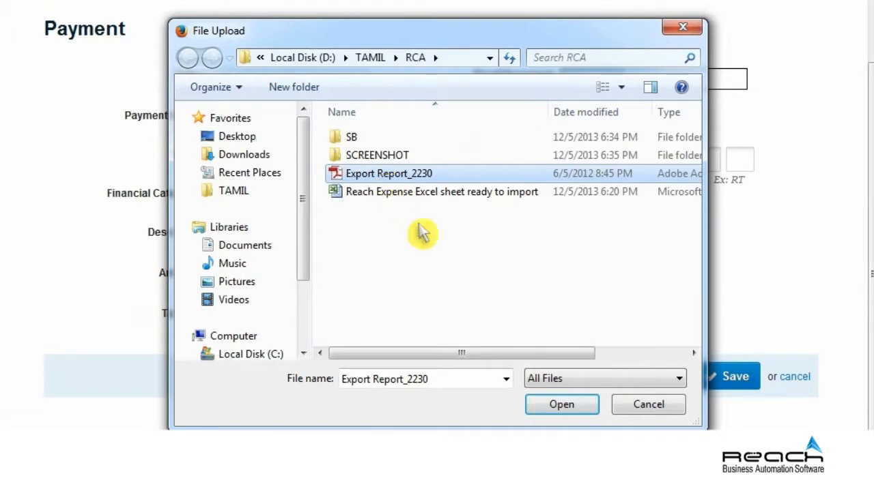
left_click(561, 405)
left_click(568, 113)
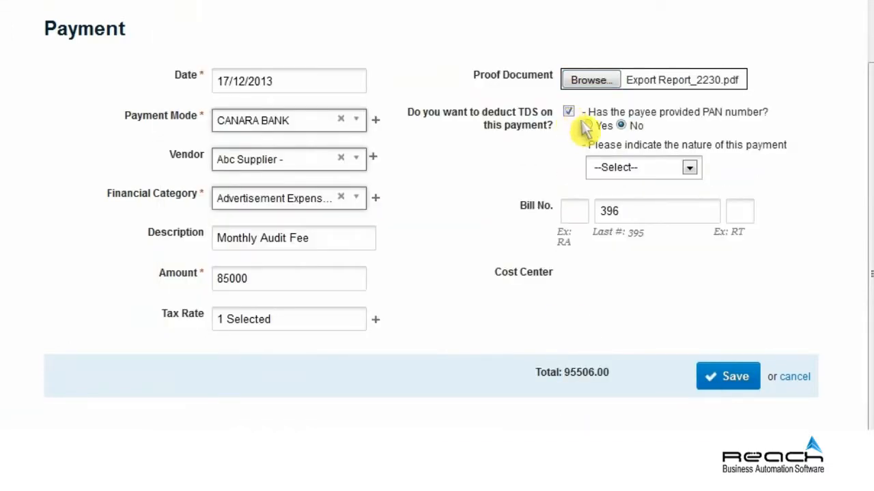
left_click(587, 126)
left_click(689, 168)
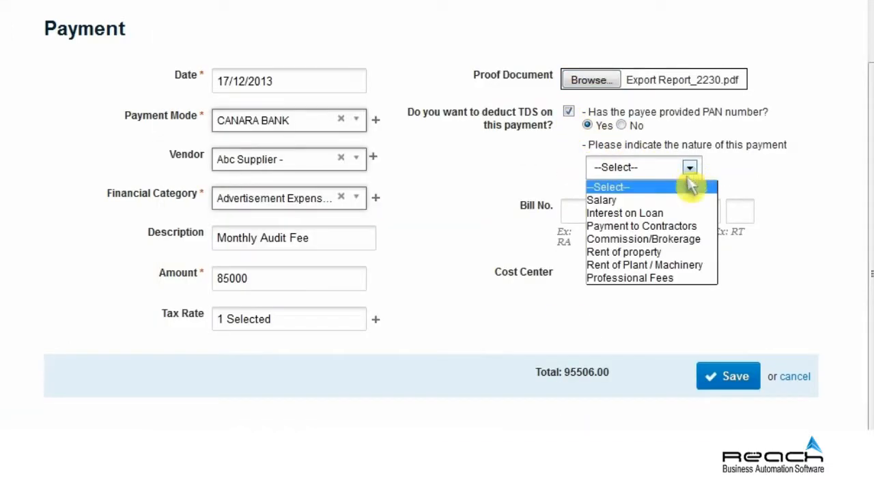
left_click(635, 278)
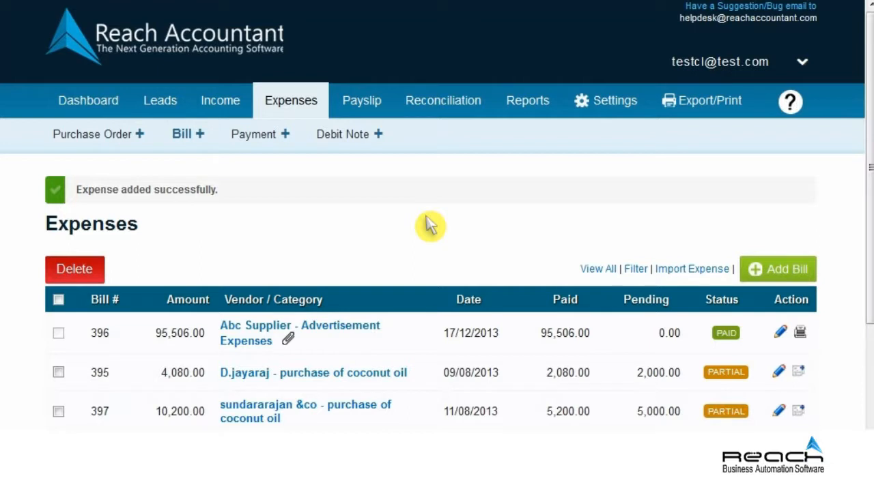
Start a new debit note for vendor Courseeplus dated 23/12/2013
left_click(348, 137)
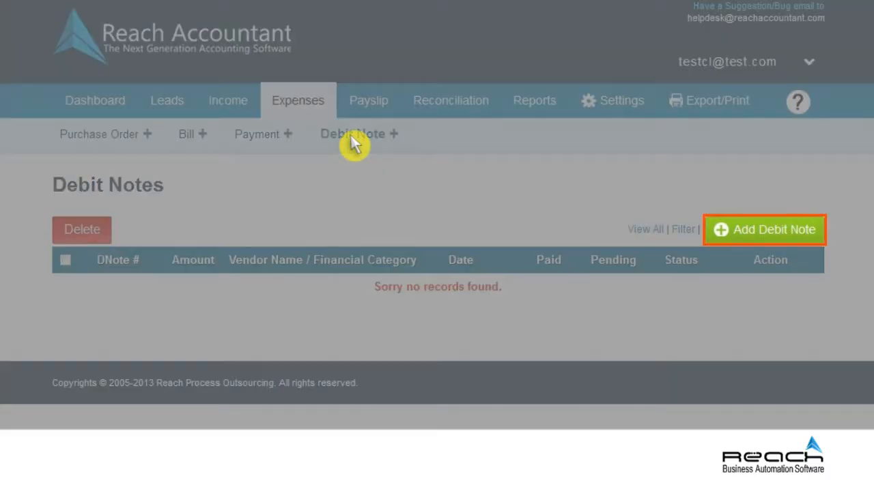
left_click(765, 232)
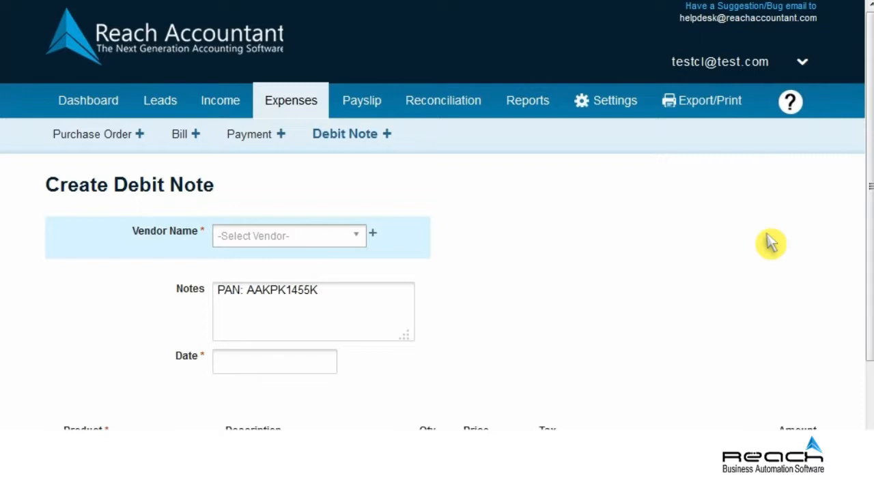
left_click(315, 237)
left_click_drag(356, 301, 354, 329)
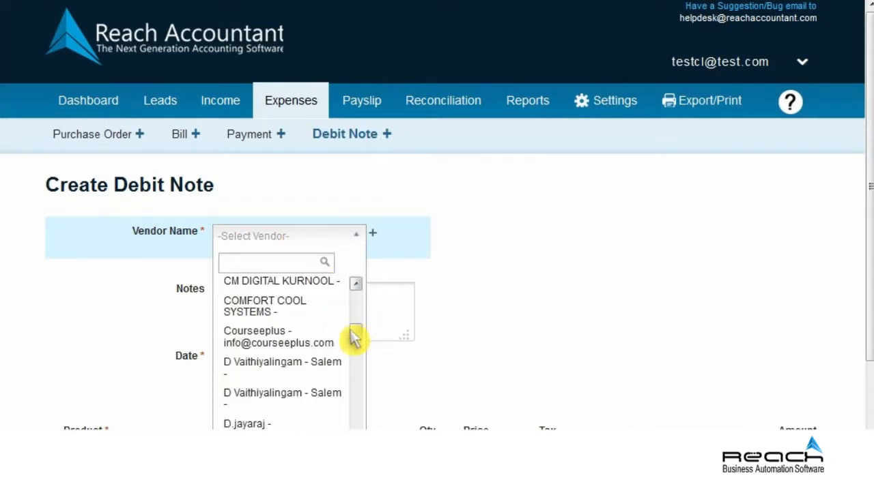
left_click(279, 339)
left_click(275, 402)
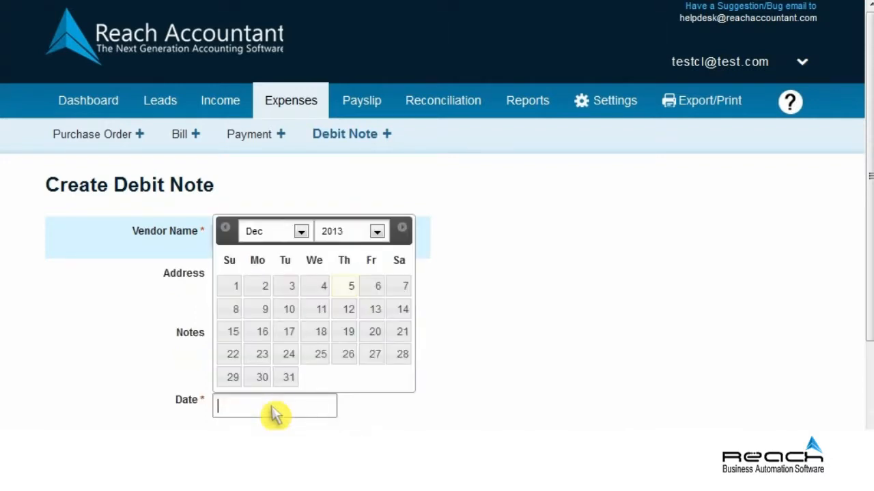
left_click(265, 357)
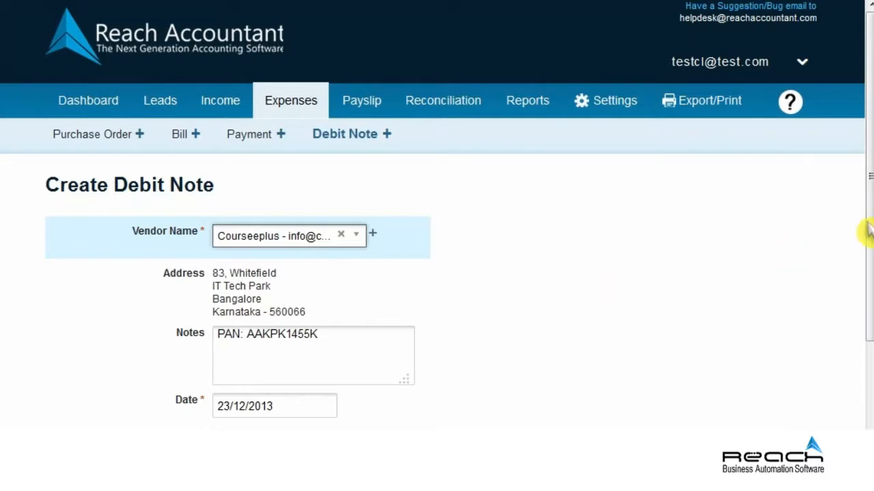
scroll(868, 321, "down", 3)
scroll(864, 366, "down", 4)
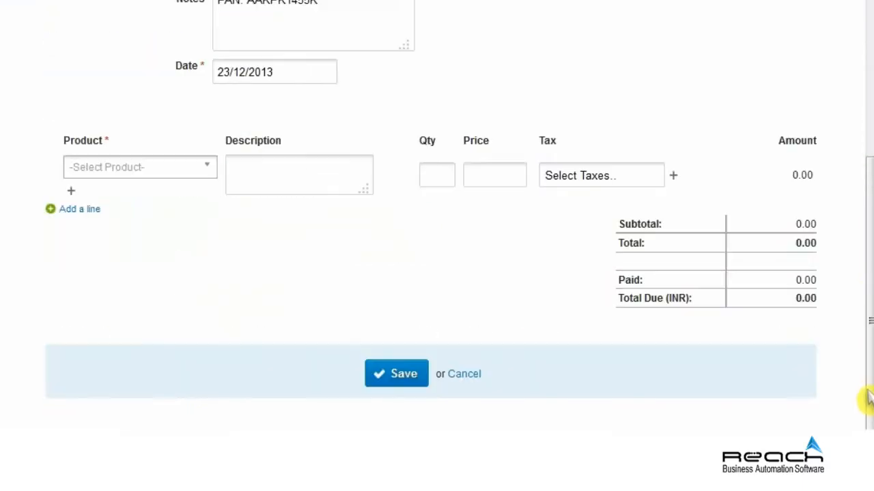
Add an AOC monitor line 'LED MONITOR' at 7000 with Service Tax 12.36%, and save
left_click(145, 169)
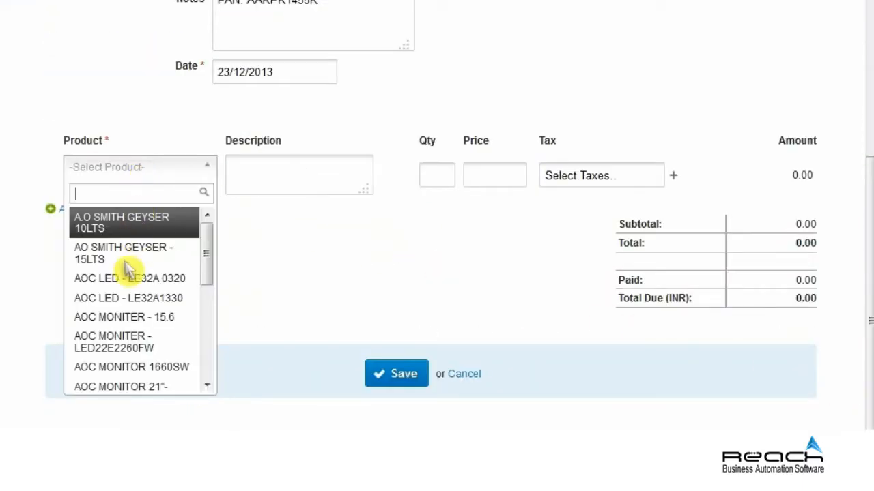
left_click(120, 341)
left_click(294, 227)
type("LED MONITOR")
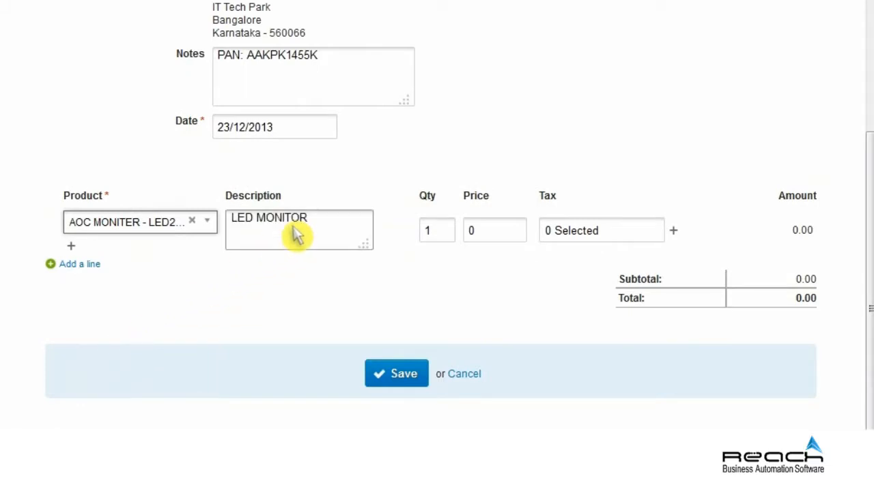
left_click(496, 232)
type("7000")
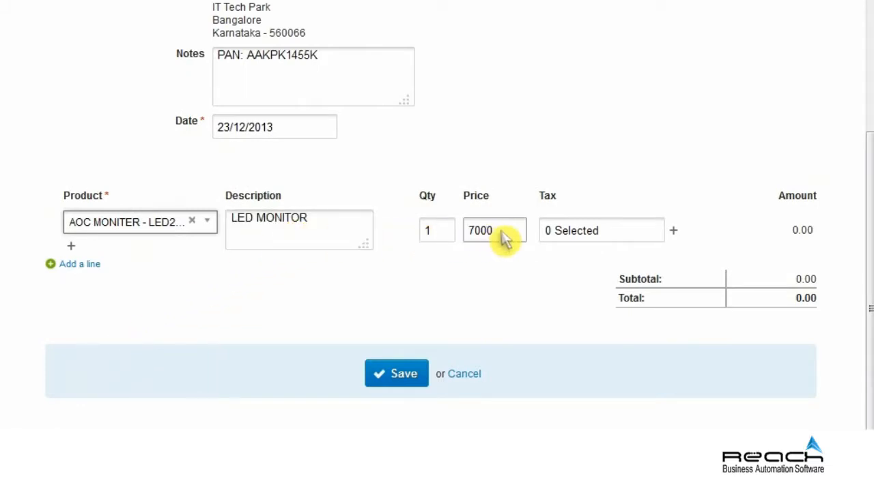
left_click(594, 235)
left_click(554, 333)
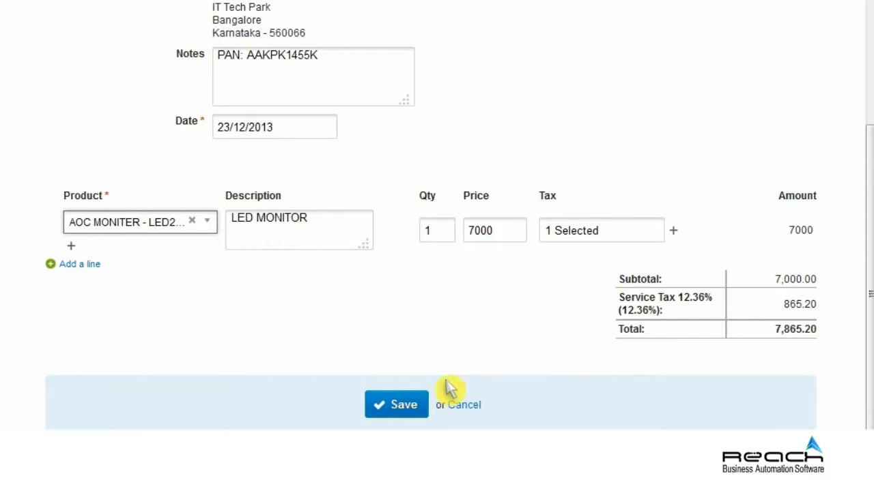
left_click(402, 412)
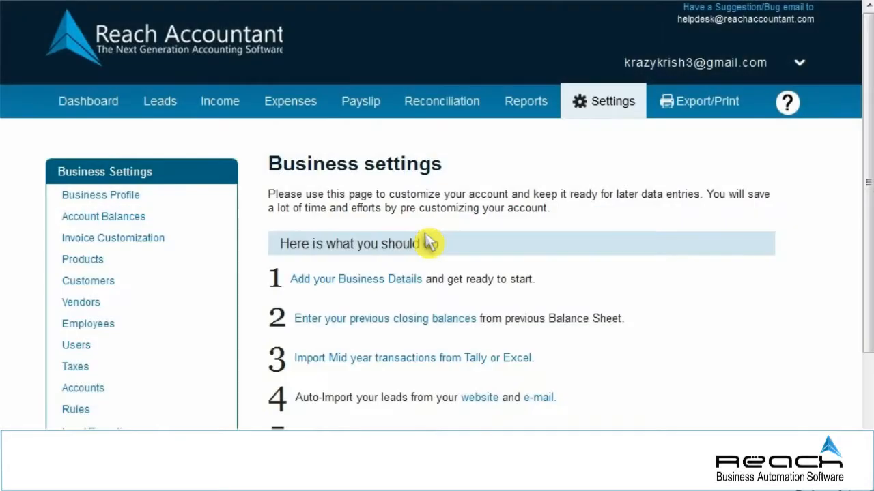
In Auto-Import Bank Transactions, search 'Indian over', select Indian Overseas Bank (India), and continue
scroll(867, 328, "down", 4)
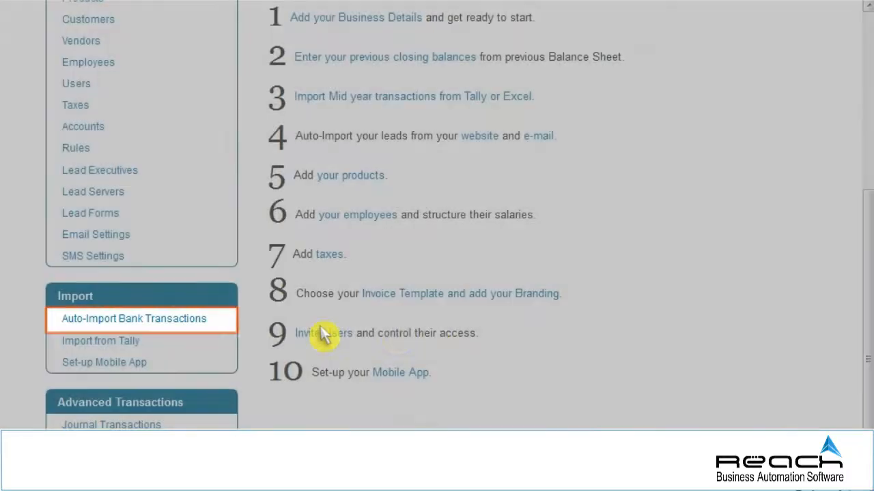
left_click(137, 320)
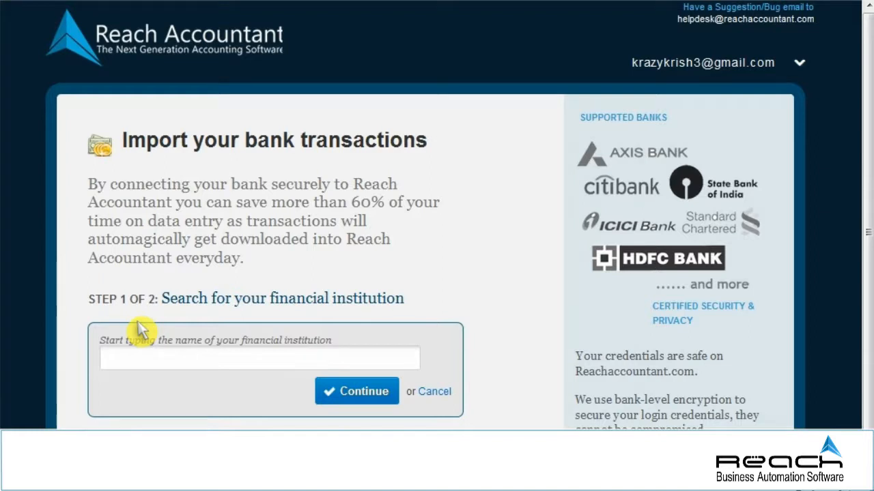
left_click(236, 368)
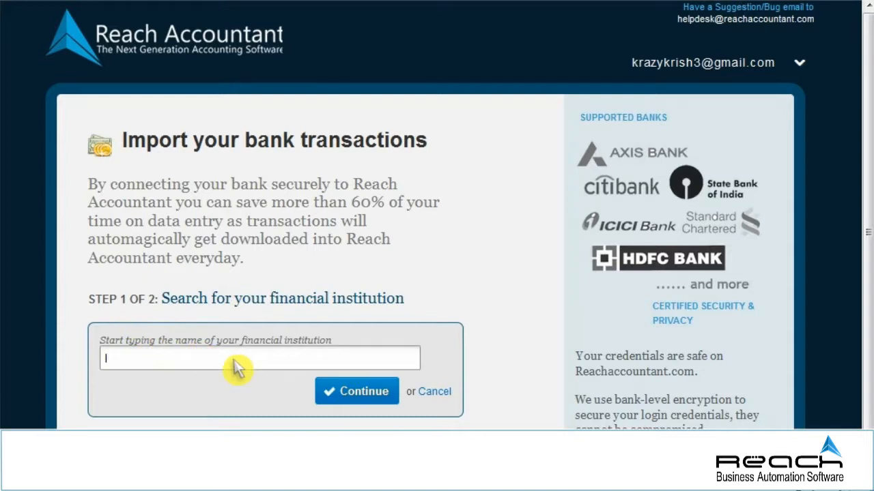
type("Indian over")
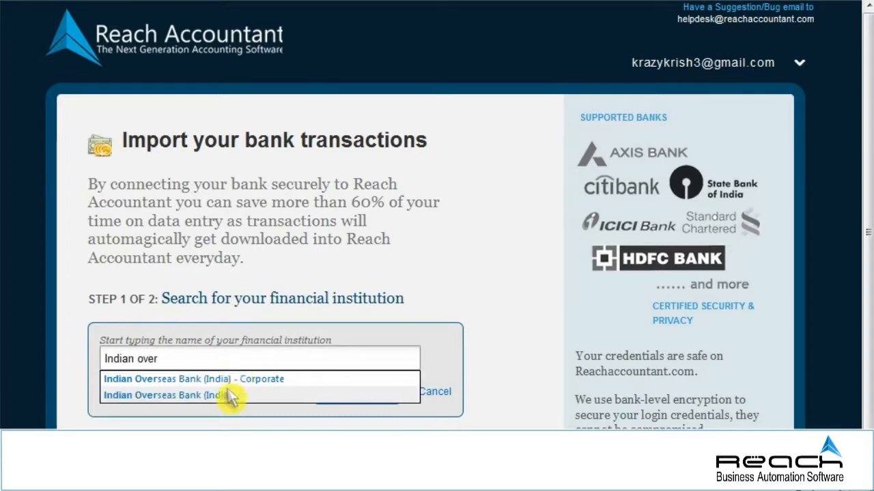
left_click(230, 396)
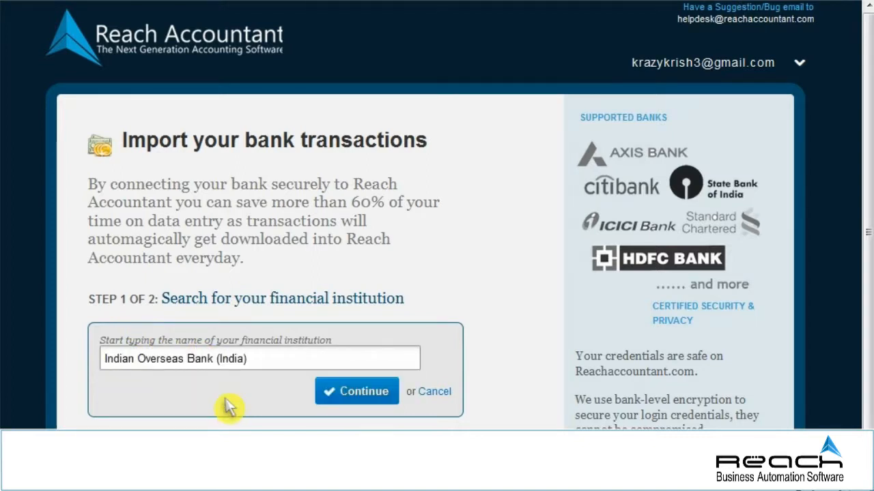
left_click(362, 396)
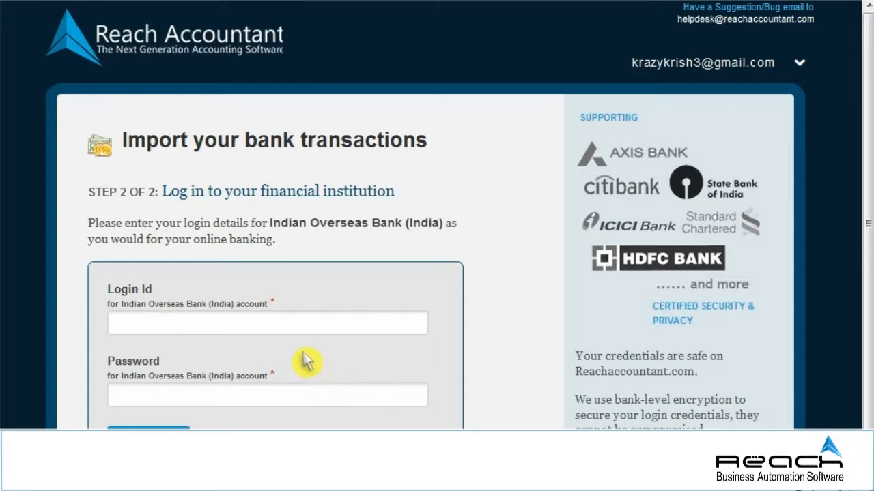
Enter the bank login ID and password and submit the Indian Overseas Bank login
left_click(260, 327)
scroll(263, 333, "down", 2)
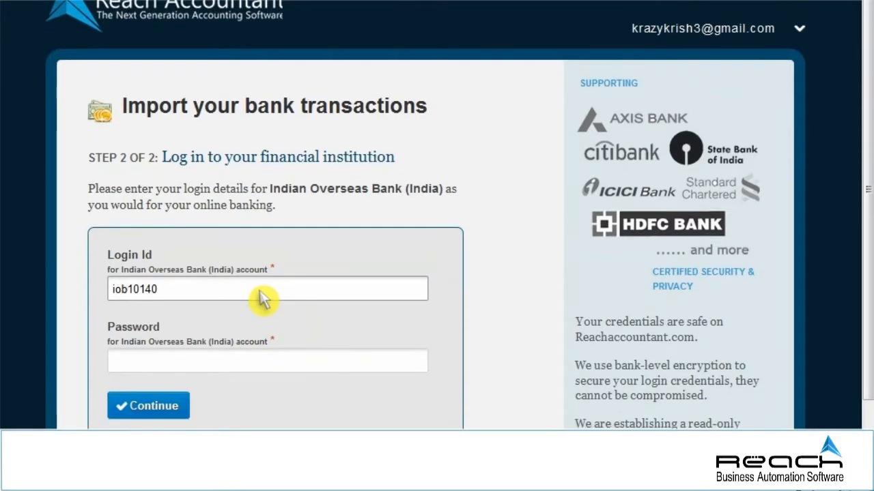
left_click(260, 322)
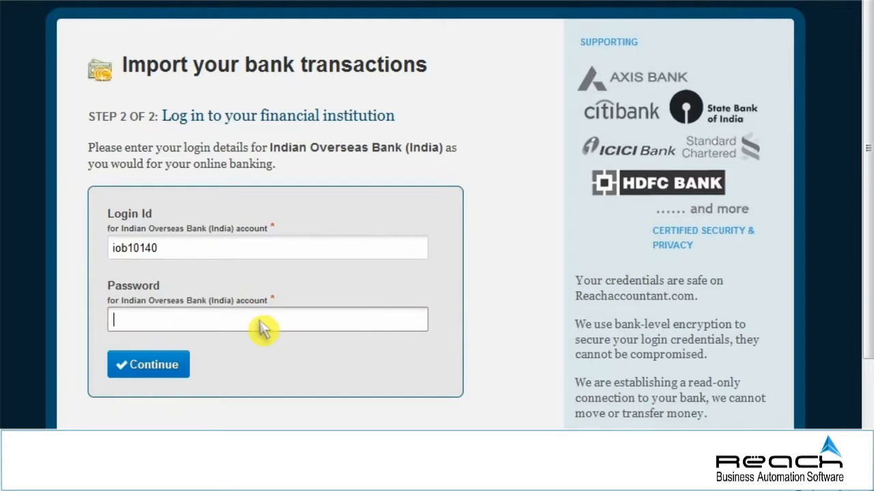
type("*********")
left_click(164, 362)
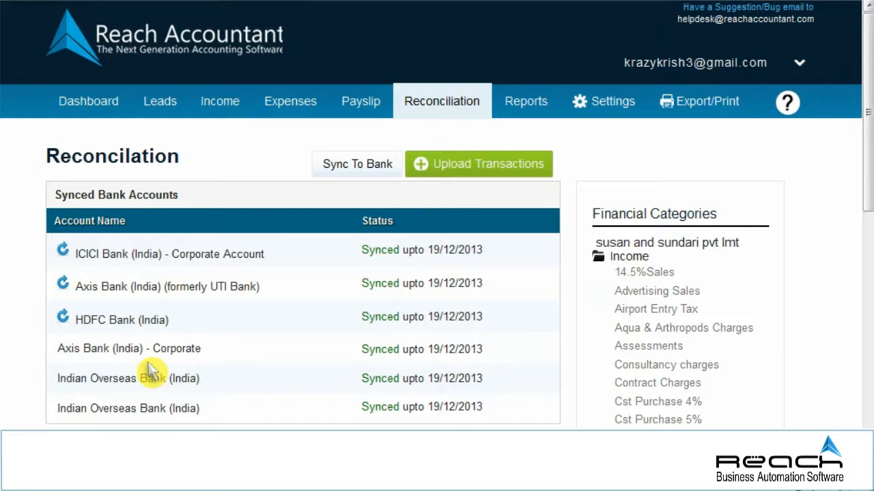
left_click_drag(864, 127, 865, 158)
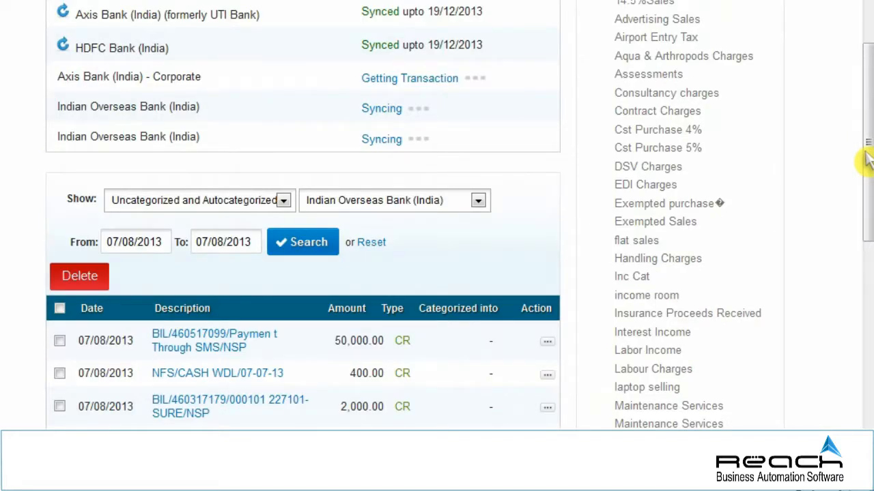
left_click_drag(865, 152, 865, 122)
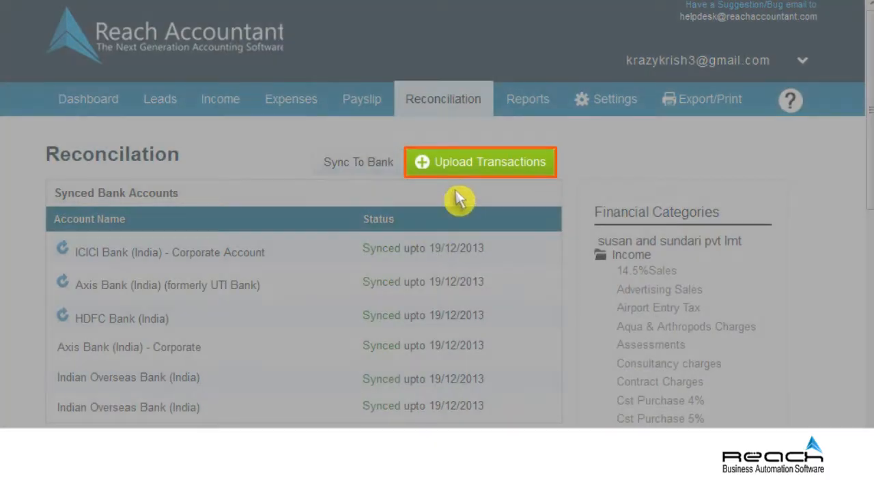
Open Upload Transactions and browse for the bank statement file
left_click(476, 163)
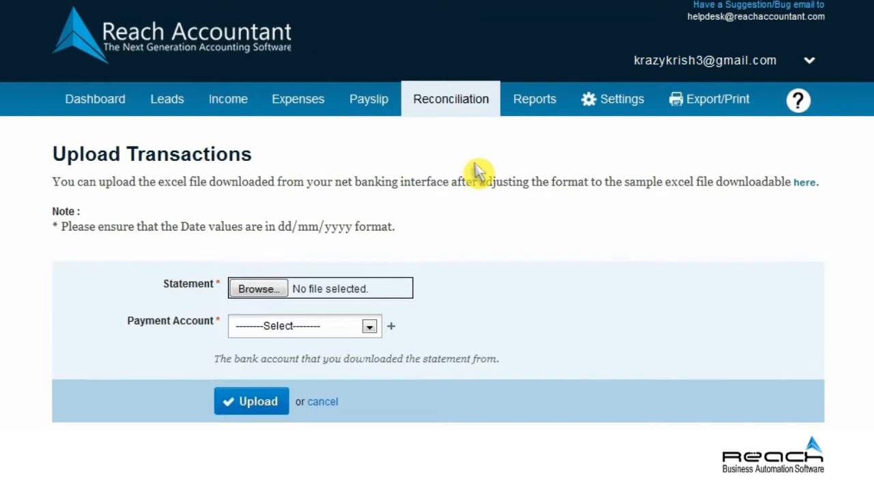
left_click(259, 289)
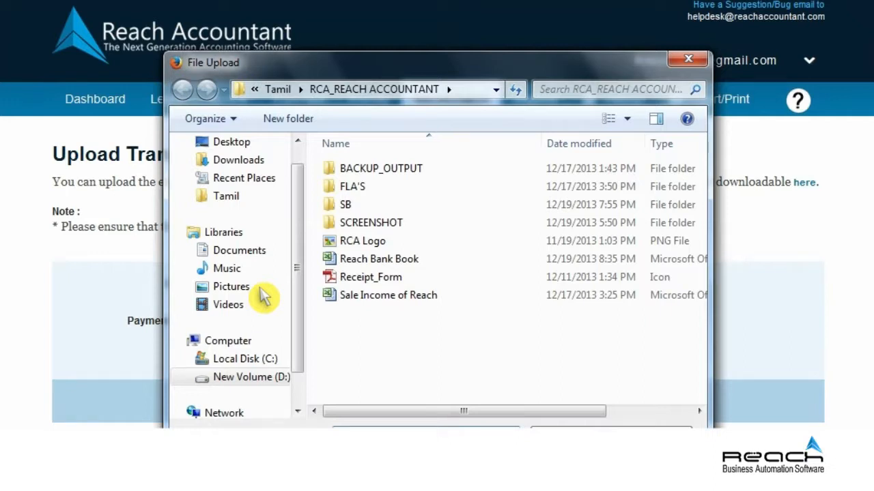
Select Reach Bank Book.xls as the statement file in the File Upload dialog
double_click(371, 261)
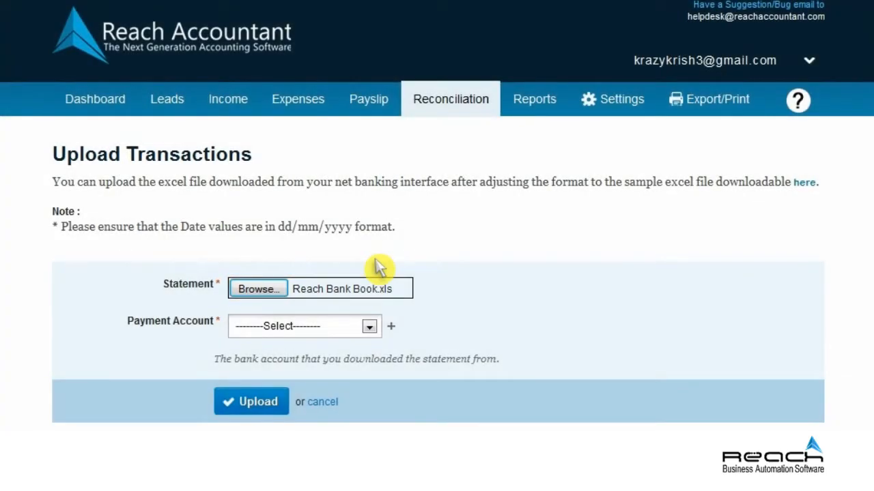
Set Indian Overseas Bank (India) as the payment account and upload Reach Bank Book.xls
left_click(369, 327)
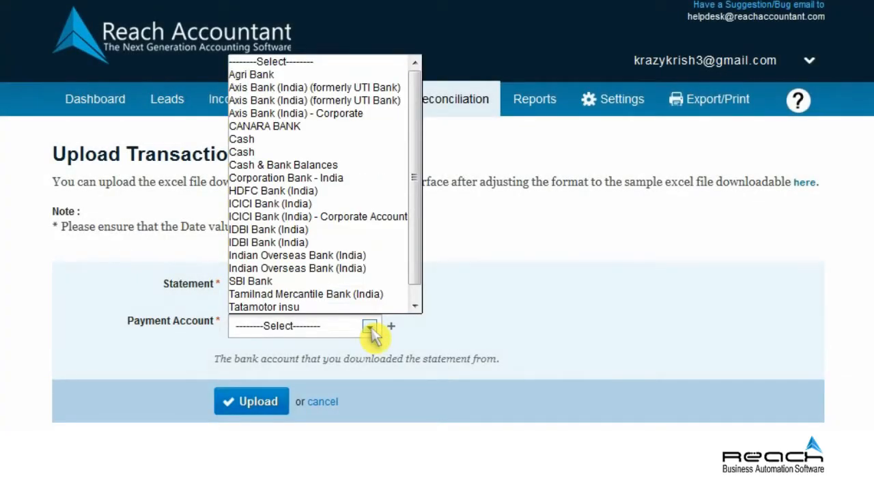
left_click(306, 258)
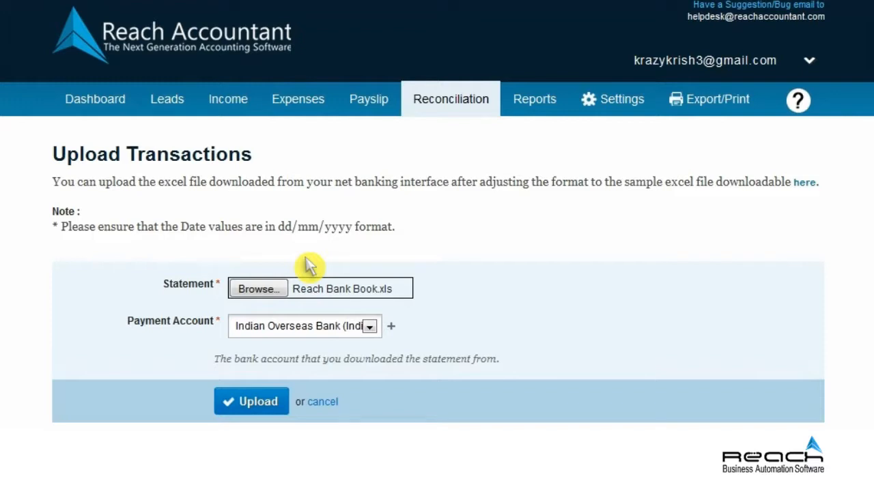
left_click(256, 403)
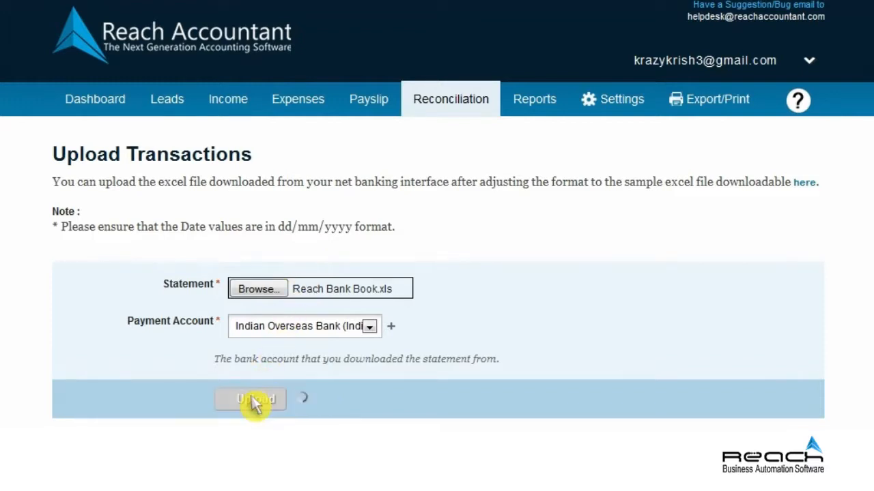
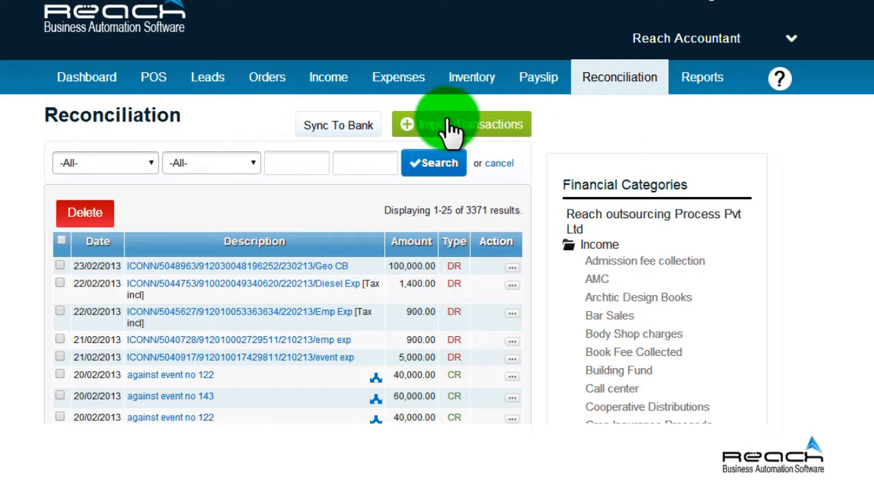
Start a bank sync, search 'Punjab' and choose Punjab National Bank (India) to reach its login step
left_click(346, 130)
scroll(437, 246, "down", 1)
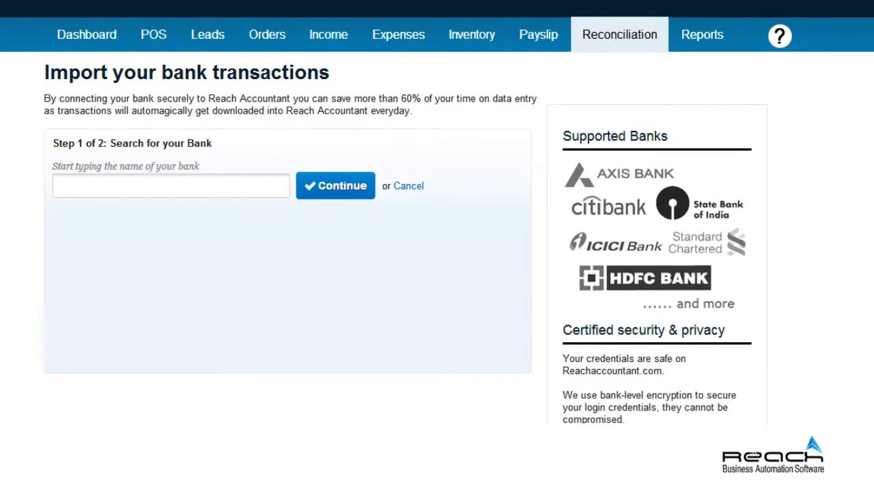
scroll(437, 246, "up", 1)
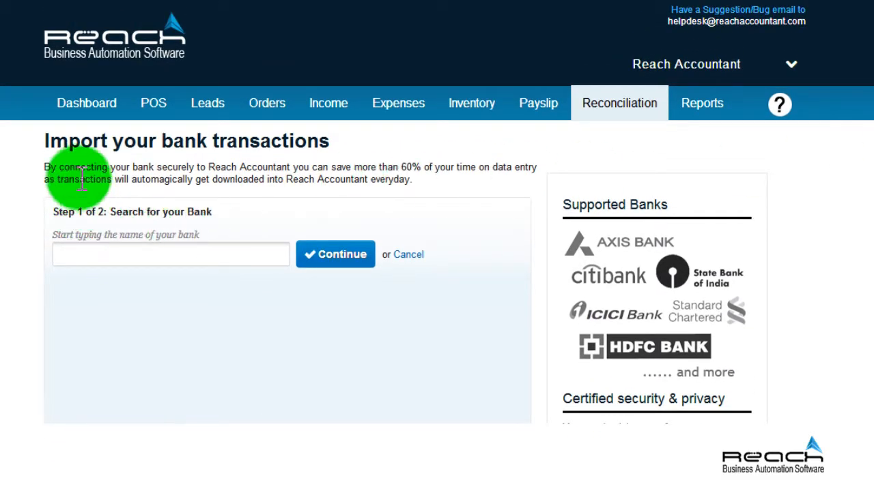
left_click(114, 254)
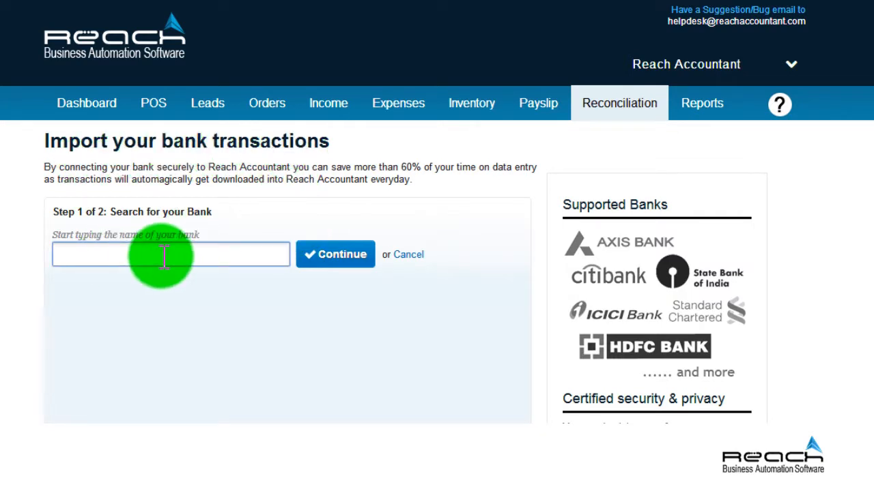
type("Pun")
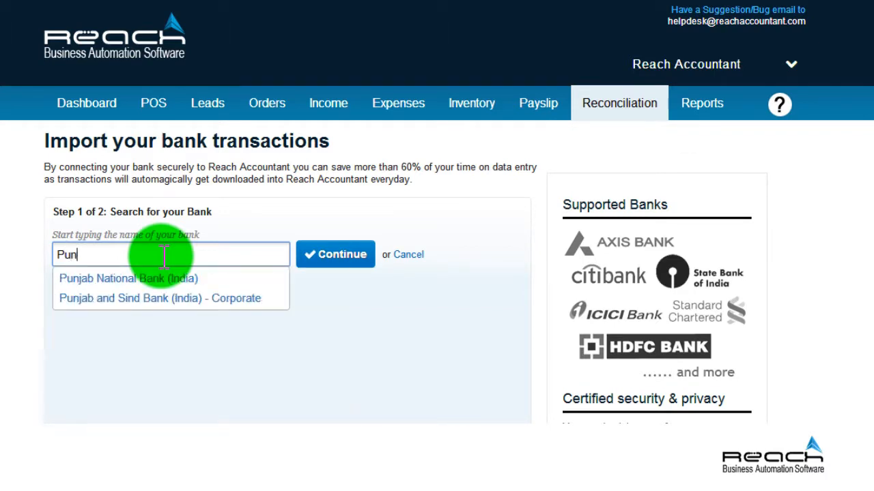
type("jab")
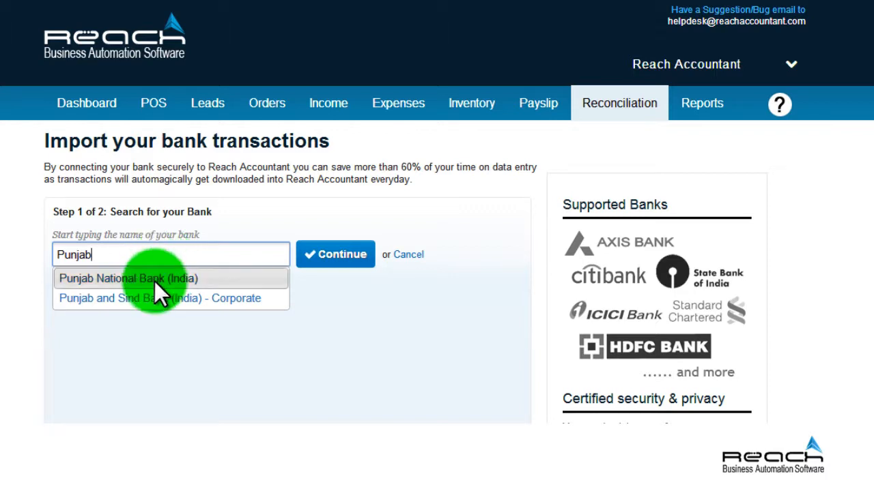
left_click(153, 281)
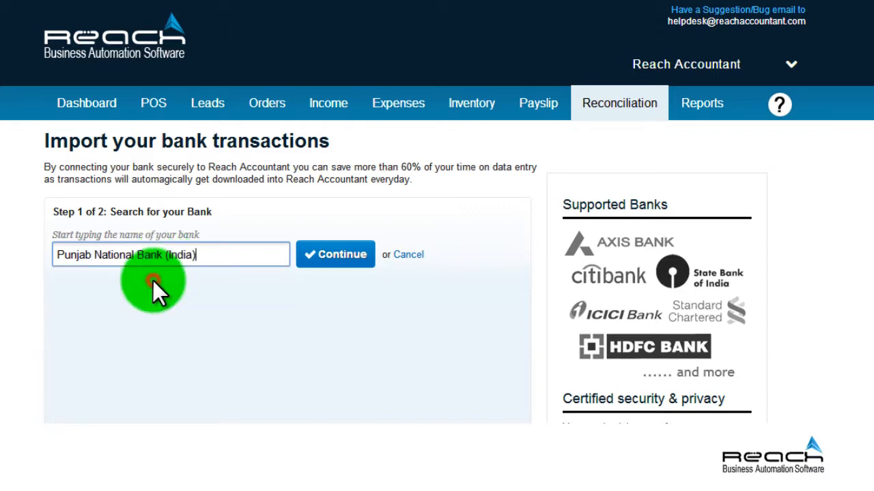
left_click(332, 260)
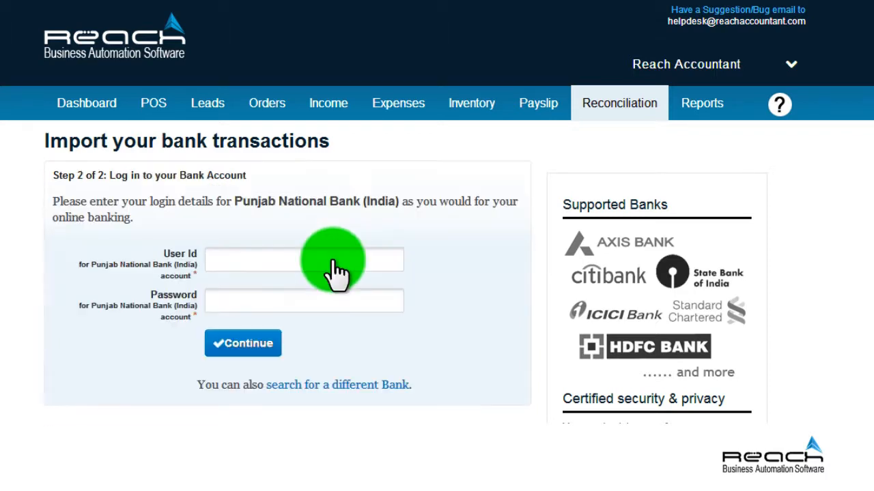
Enter the net-banking user ID and password to connect Punjab National Bank (India)
left_click(239, 260)
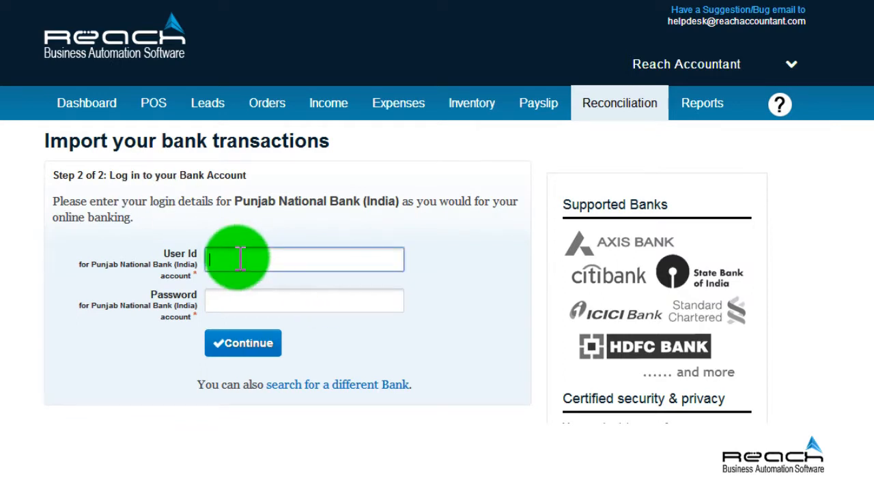
type("net bank id..")
left_click(230, 297)
type("*******")
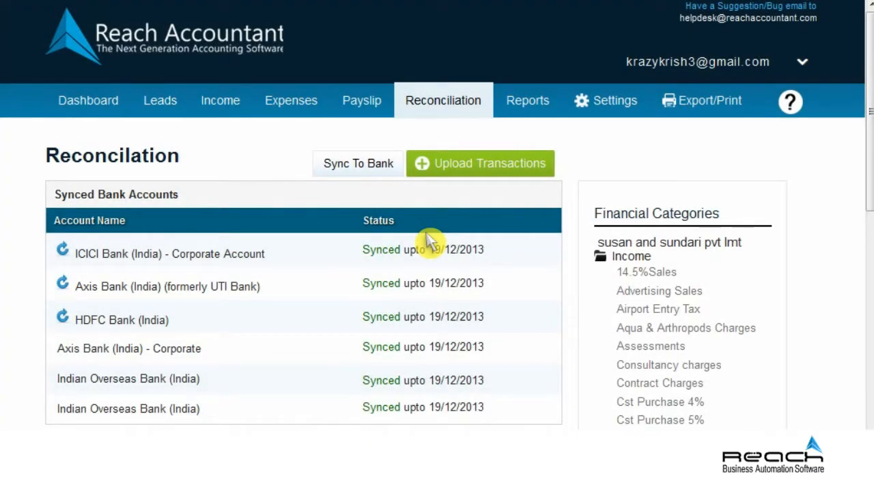
Show the action options for the 5,020.00 credit dated 07/08/2013
left_click(867, 349)
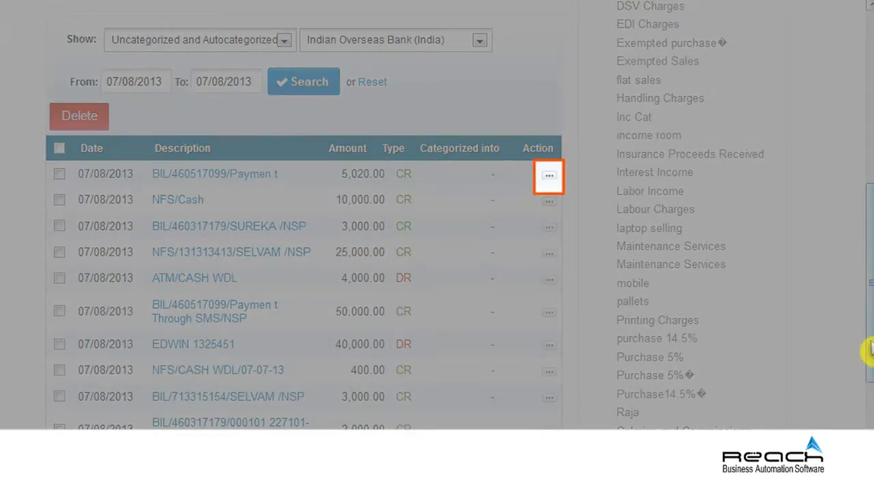
left_click(549, 179)
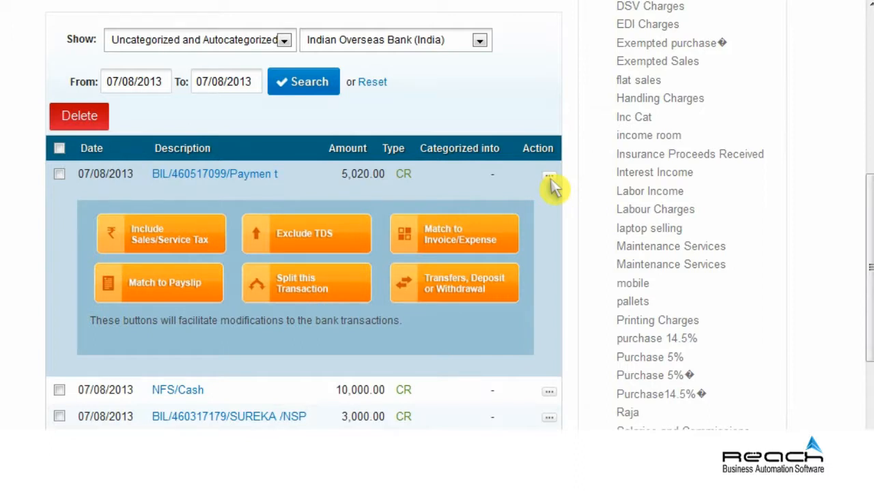
Add Service Tax (12.36%) and vat tax (5%) to the 5,020.00 transaction and save
left_click(168, 230)
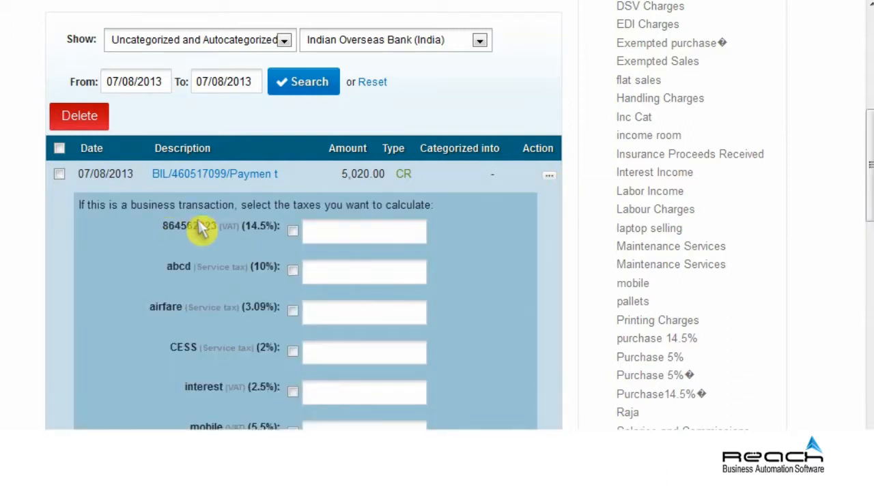
left_click_drag(870, 193, 868, 289)
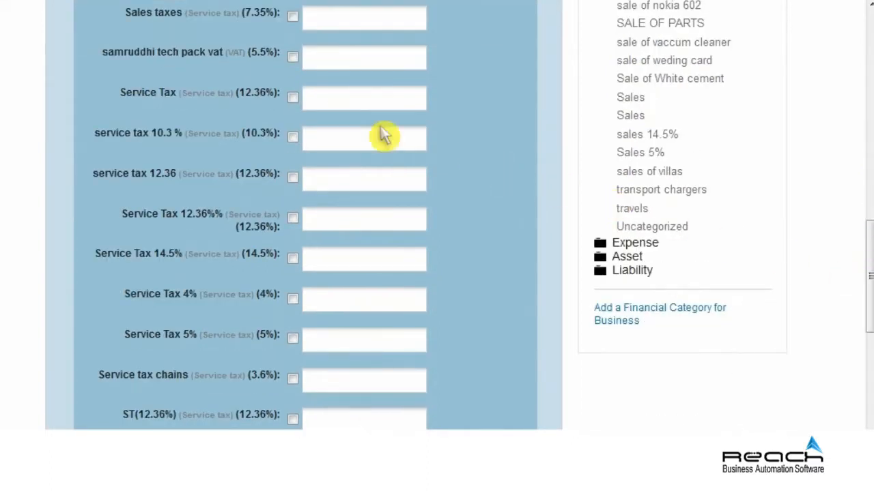
left_click(292, 97)
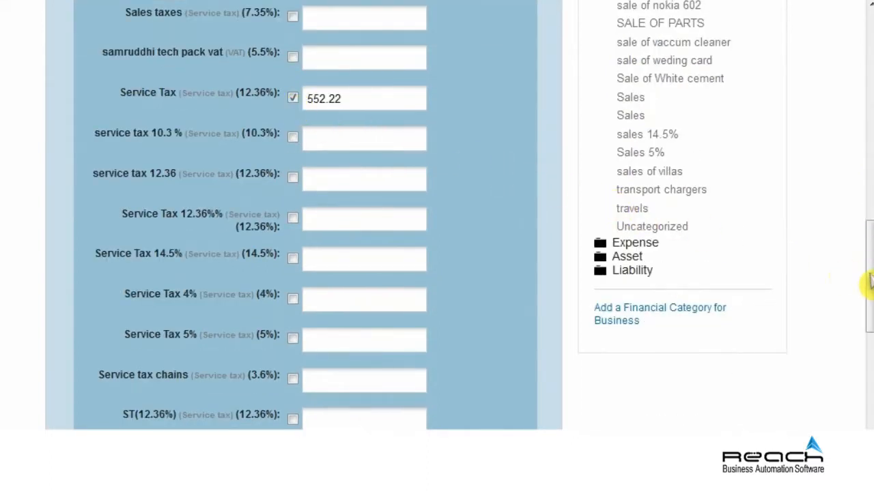
left_click_drag(867, 321, 868, 361)
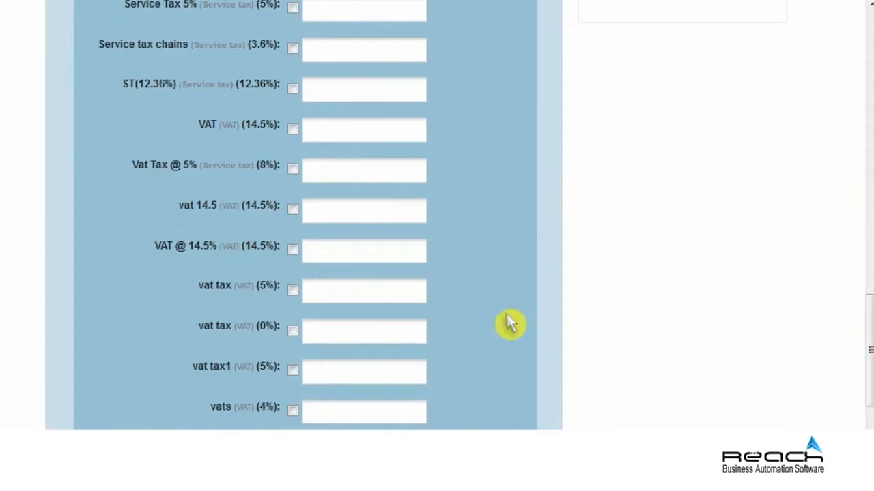
left_click(292, 289)
scroll(297, 300, "down", 2)
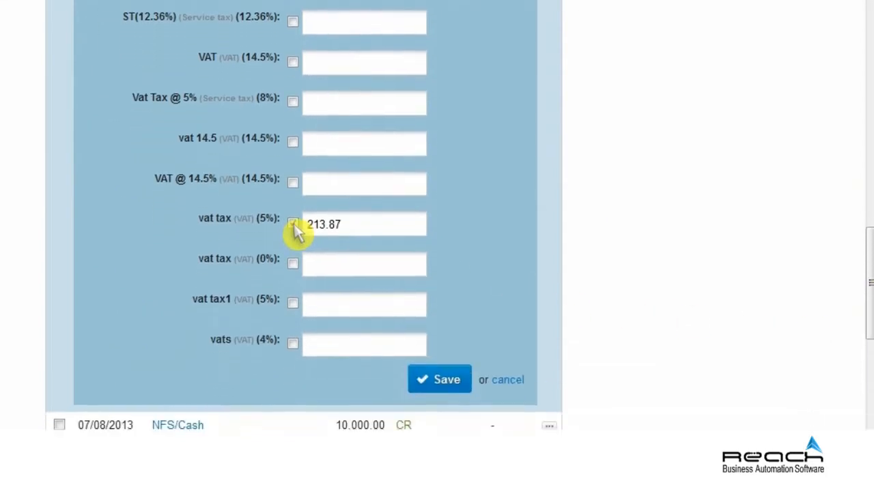
left_click(443, 370)
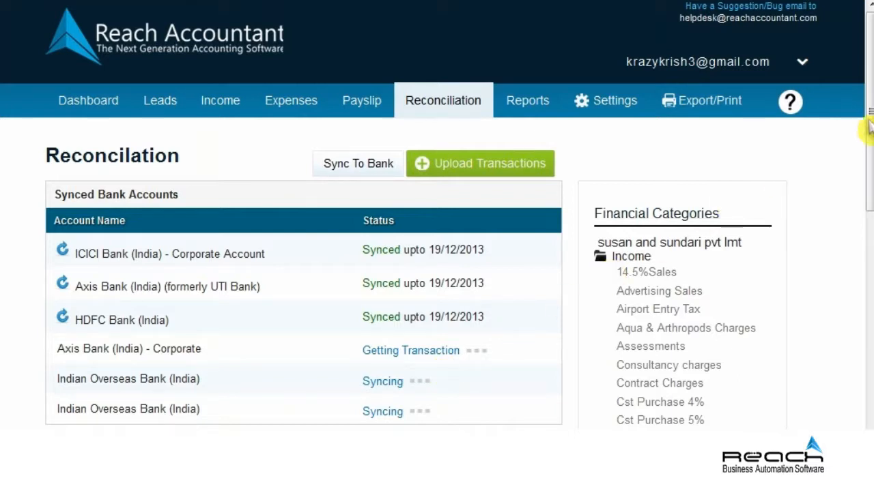
Scroll the Reconciliation page back down to the 07/08/2013 uncategorized transactions
left_click(870, 279)
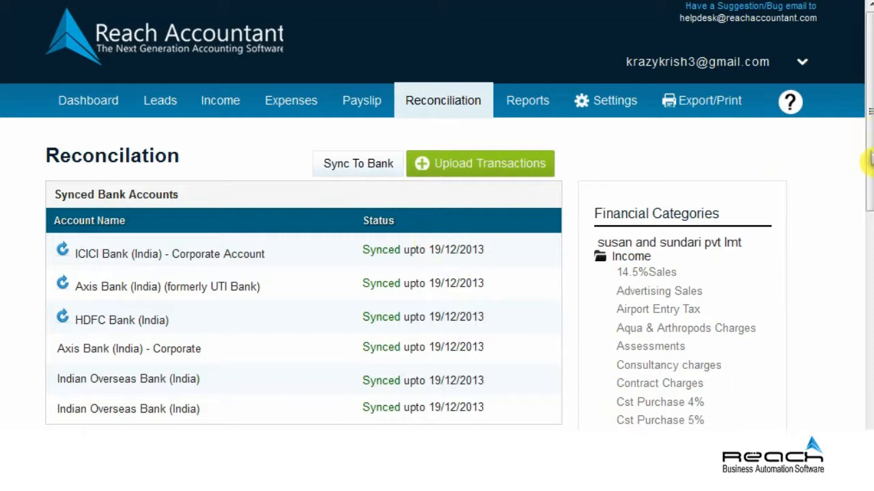
left_click_drag(867, 161, 868, 205)
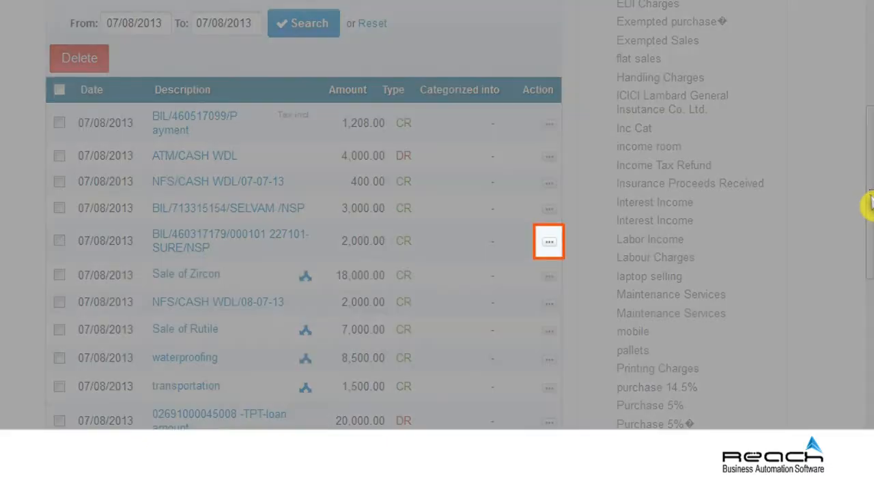
Exclude TDS at 10% from the 2,000.00 transaction and save the deduction
left_click(548, 243)
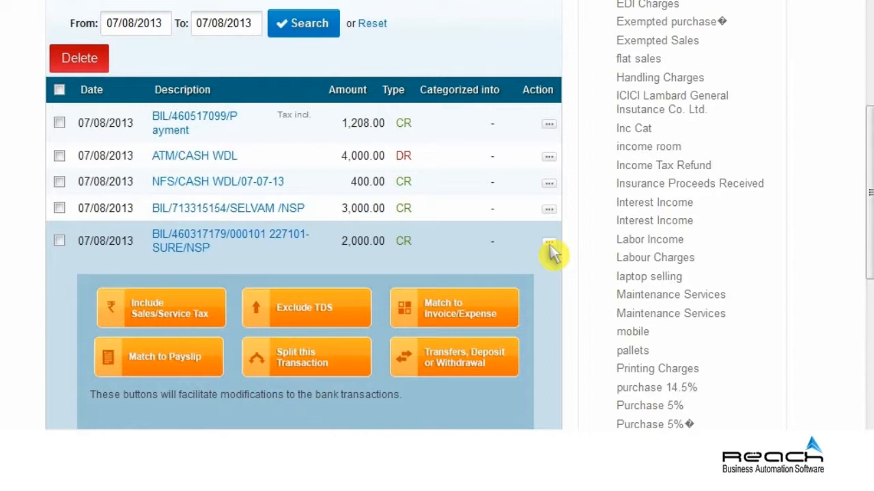
left_click(352, 311)
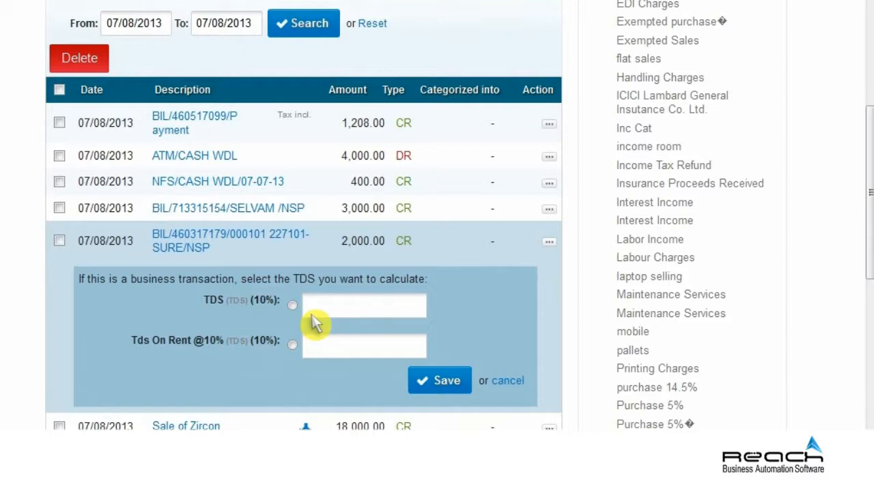
left_click(292, 306)
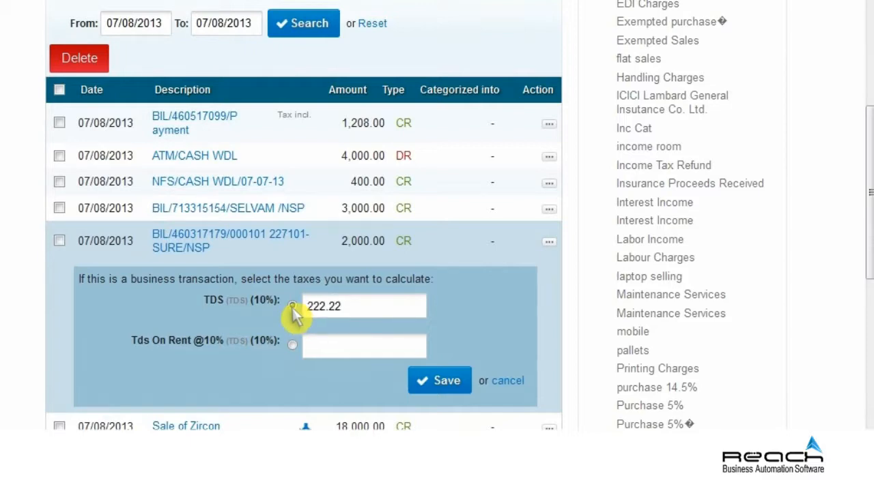
left_click(445, 382)
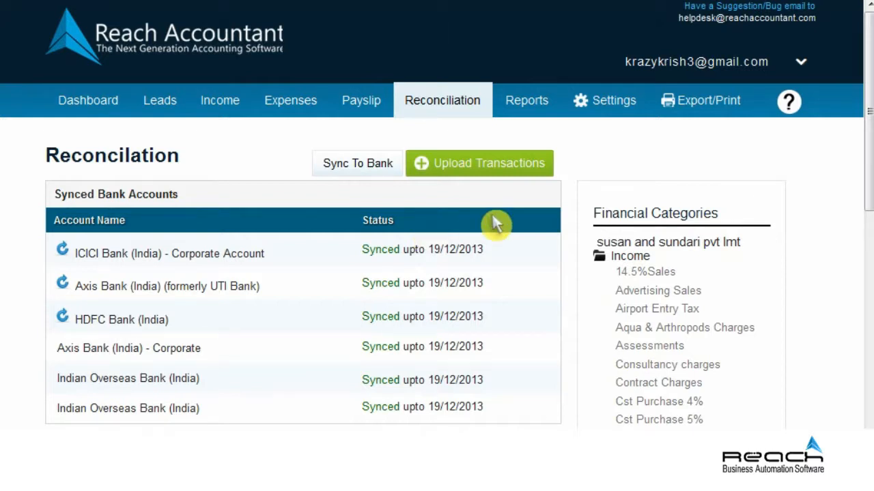
Match the 3,000.00 deposit to the chosen customer's sales invoice
left_click_drag(869, 126, 869, 350)
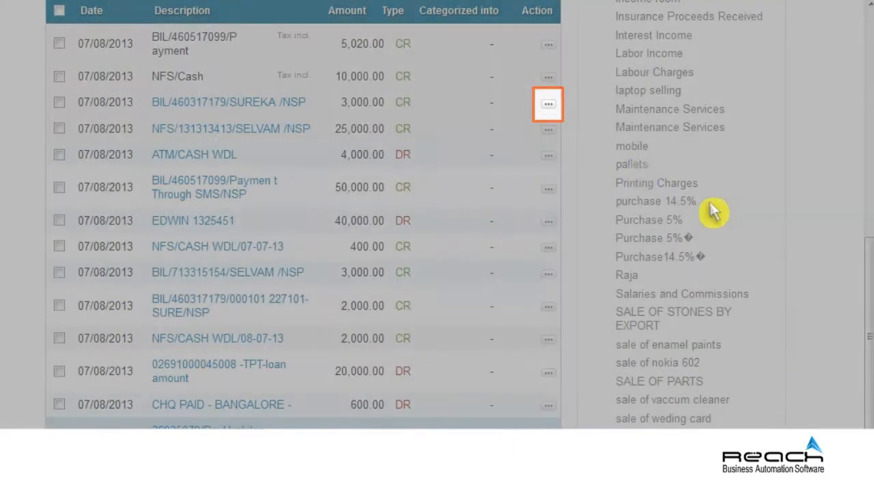
left_click(549, 106)
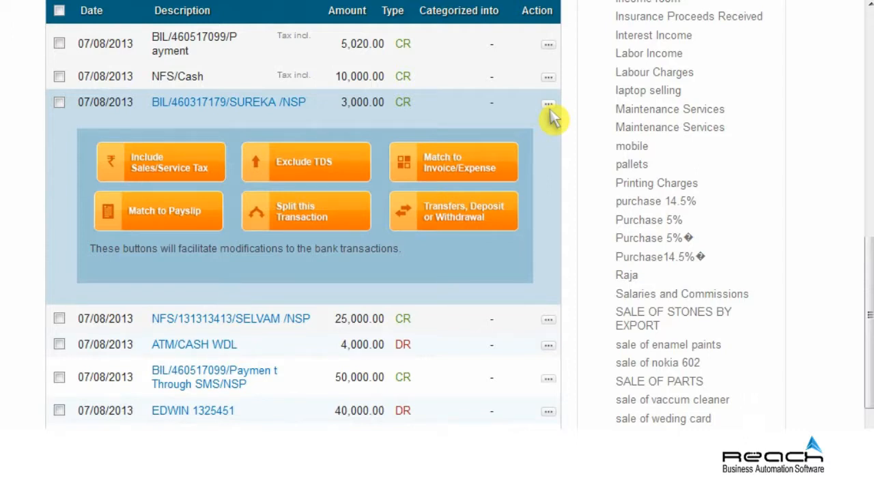
left_click(459, 162)
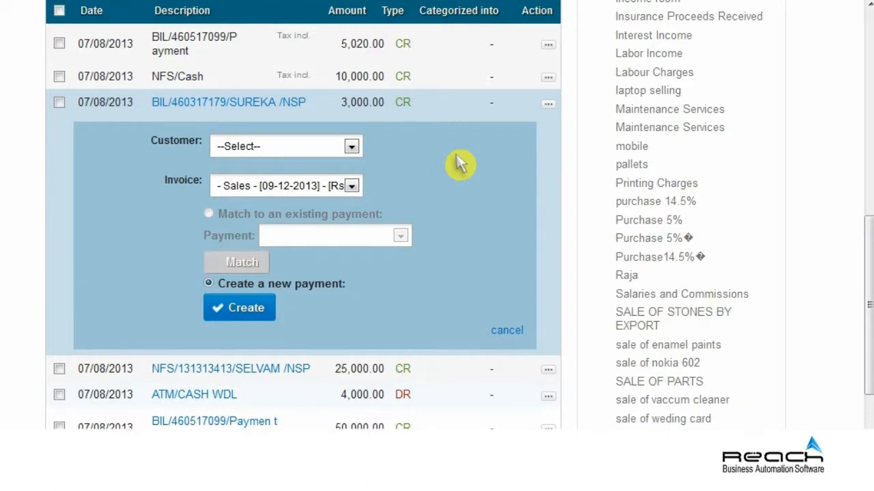
left_click(352, 147)
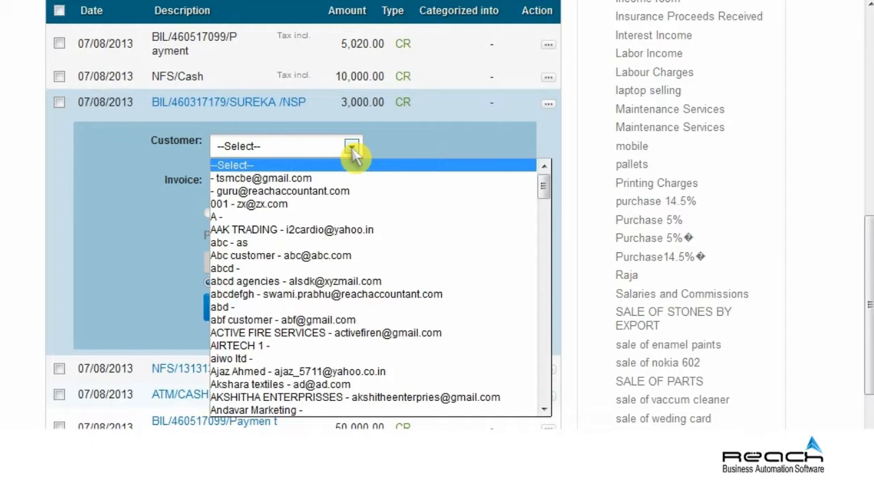
left_click(544, 222)
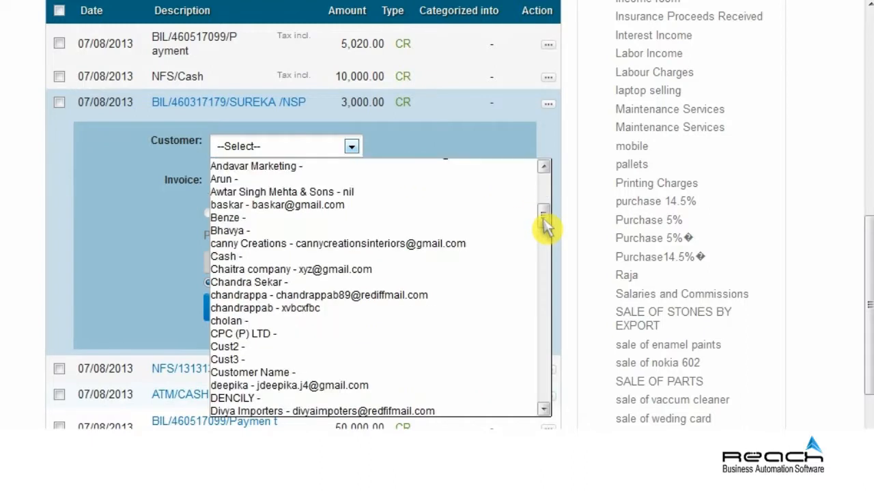
left_click(238, 218)
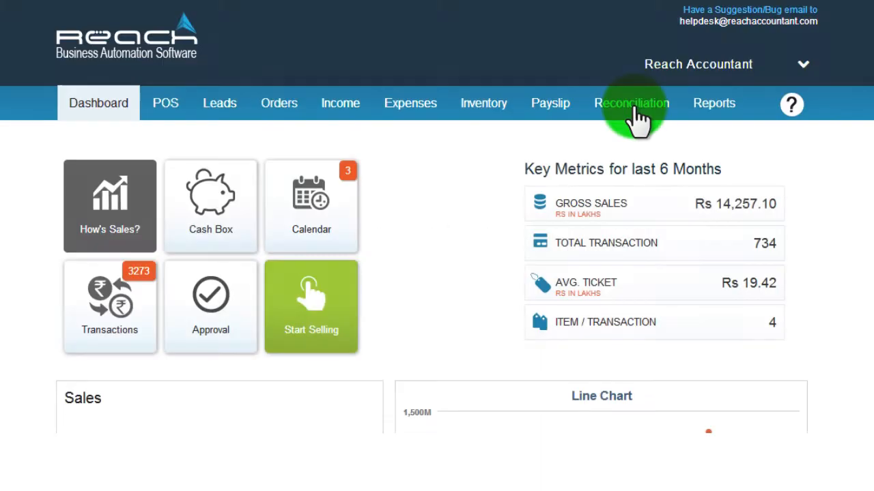
Import the bank statement transactions into the Axis Bank payment account from Reconciliation
left_click(635, 109)
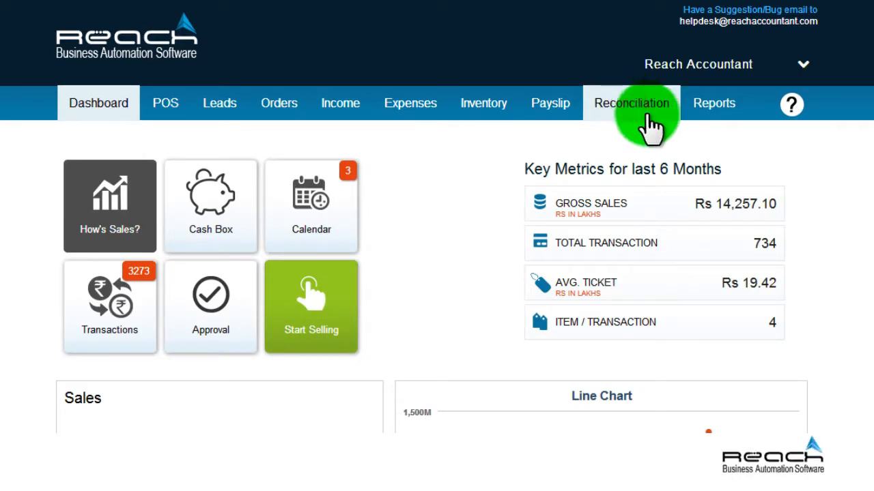
scroll(500, 72, "down", 3)
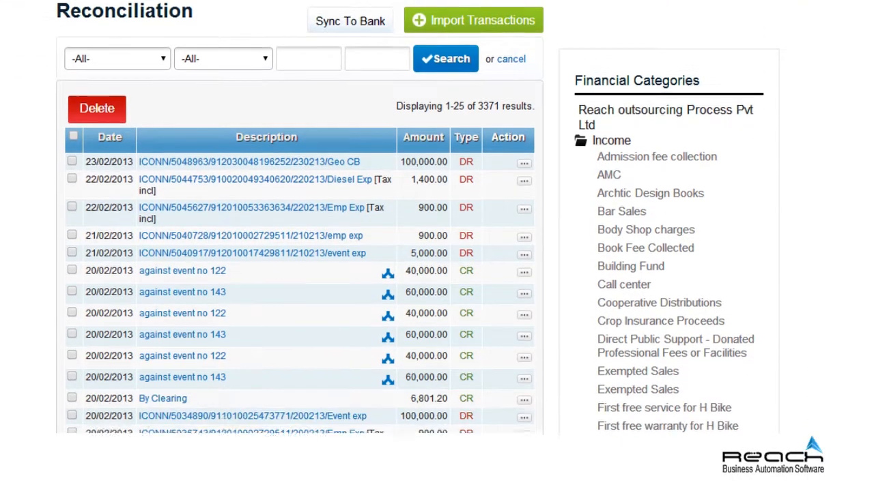
scroll(447, 13, "up", 3)
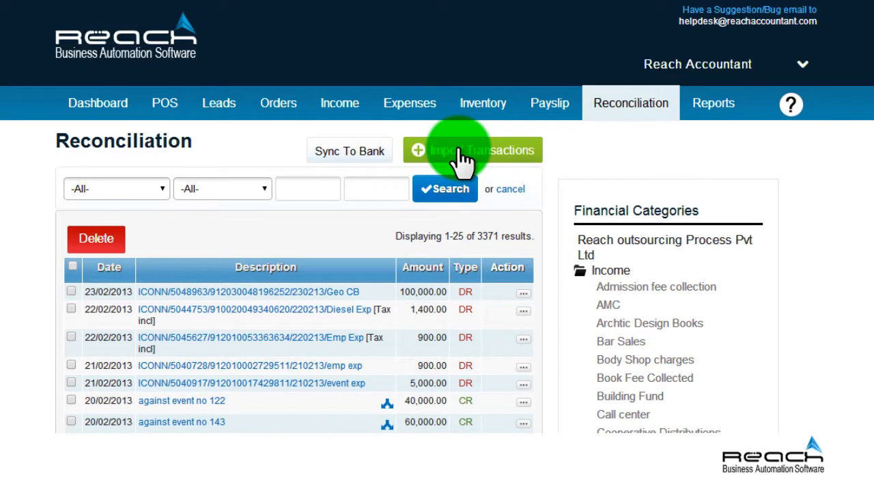
left_click(459, 150)
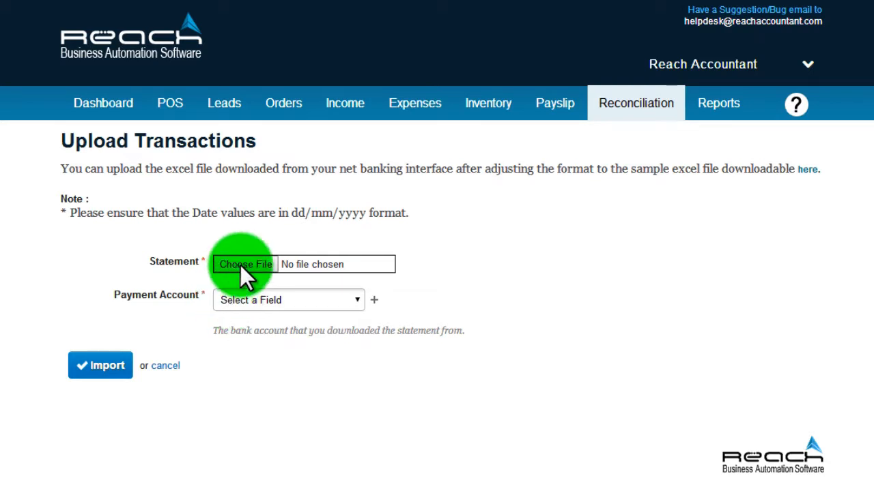
left_click(356, 303)
left_click(312, 341)
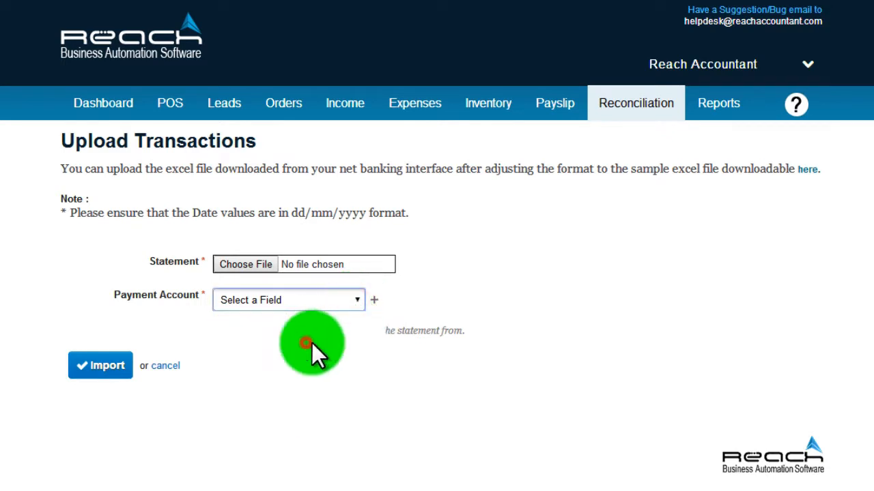
left_click(107, 368)
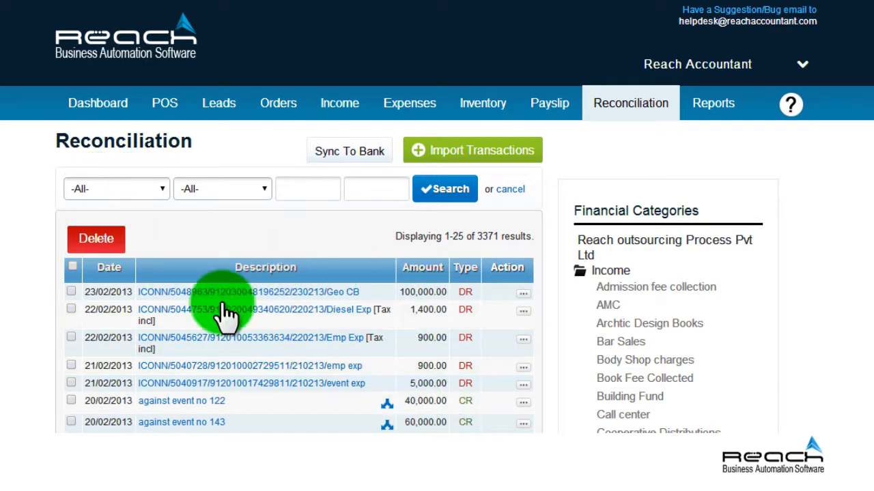
File the 22/02/2013 Diesel Exp 1,400.00 debit under the Fee & Charges expense category
scroll(341, 410, "down", 5)
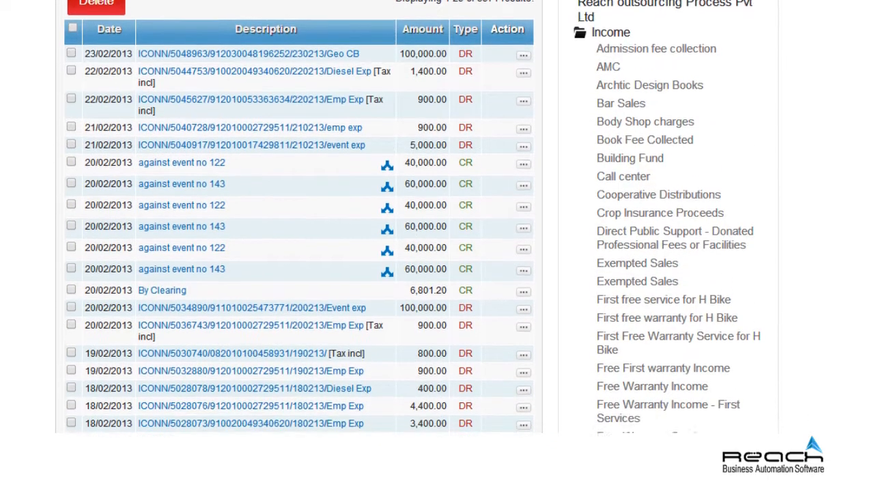
scroll(300, 219, "up", 3)
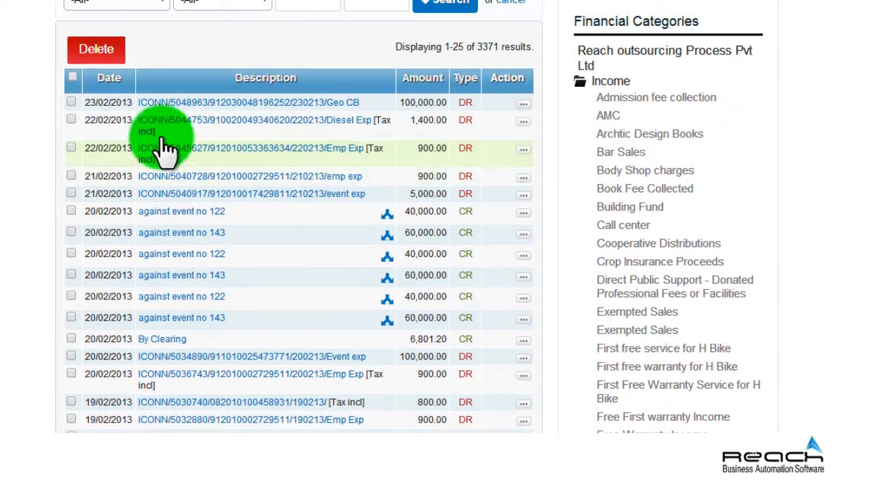
left_click(71, 121)
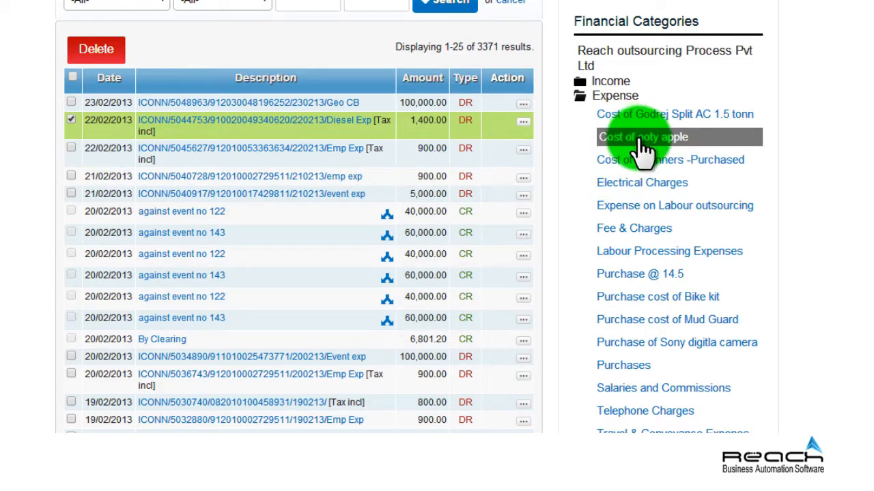
left_click(638, 228)
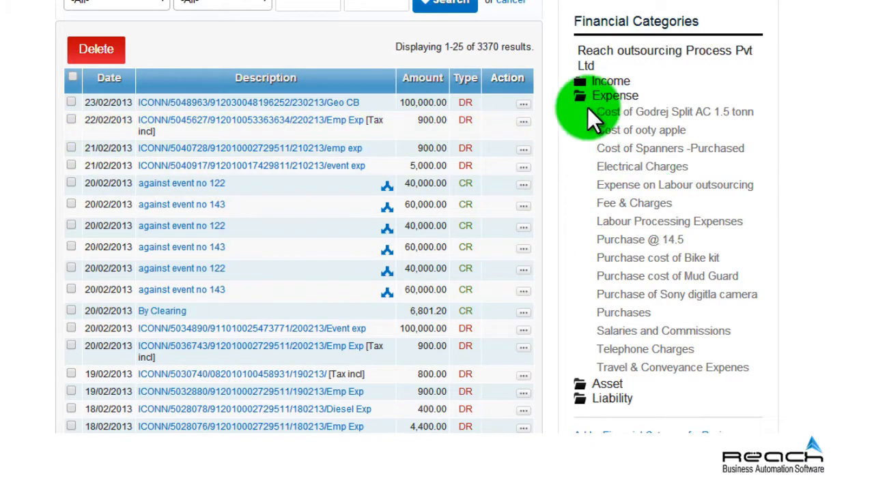
left_click(522, 104)
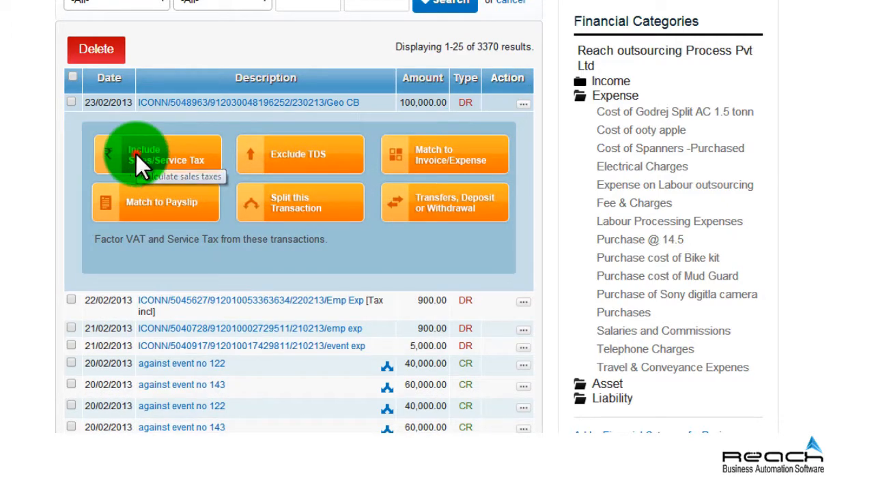
Save the Geo CB 100,000.00 debit's sales/service tax form with no taxes ticked, then close it
left_click(140, 164)
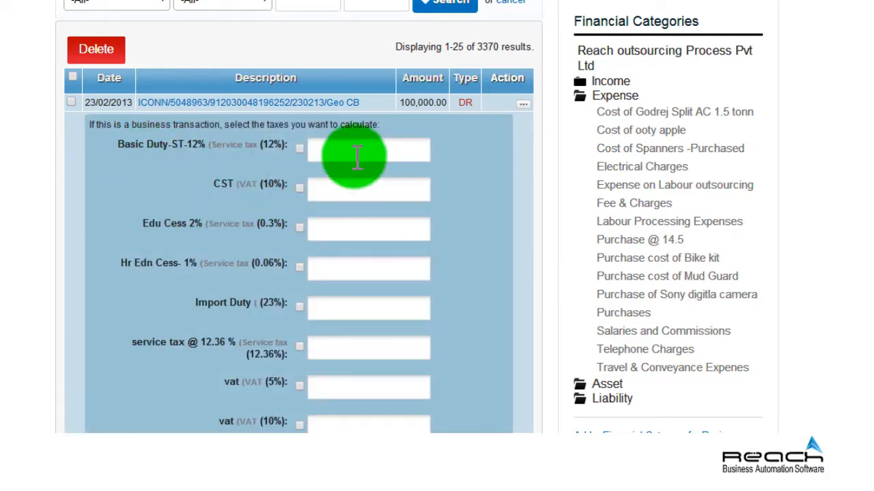
scroll(344, 239, "down", 3)
scroll(348, 243, "down", 2)
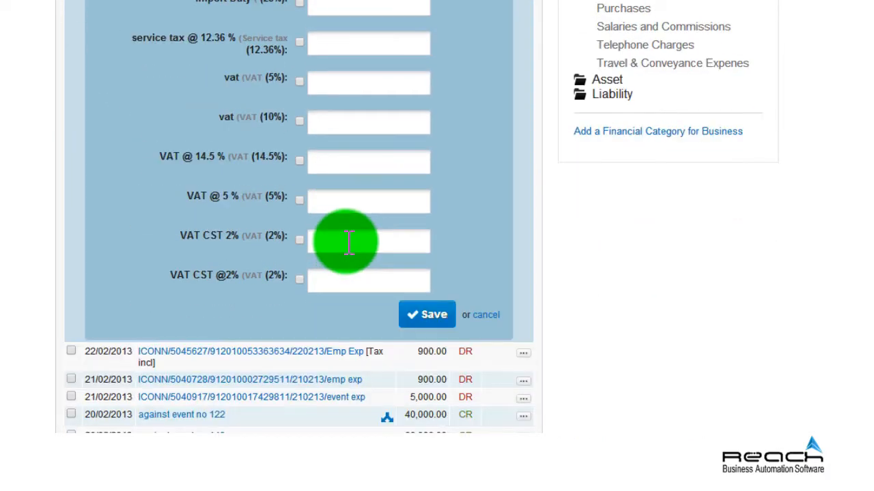
left_click(423, 243)
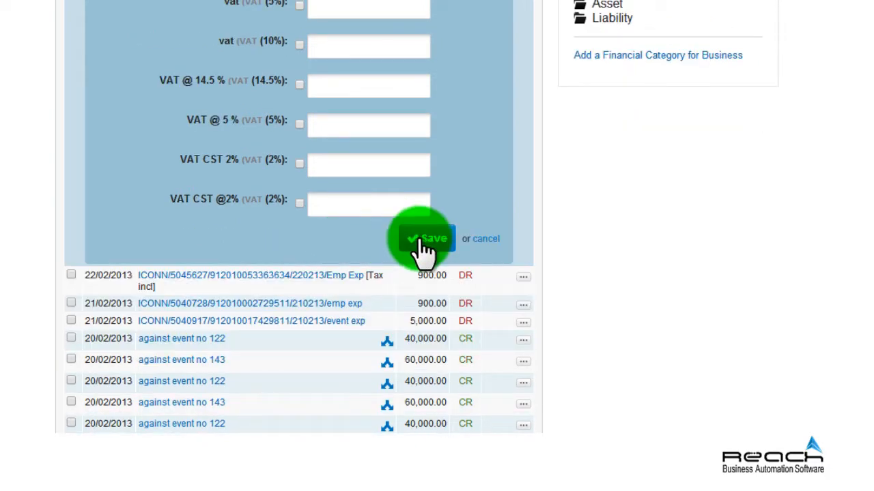
scroll(517, 273, "up", 6)
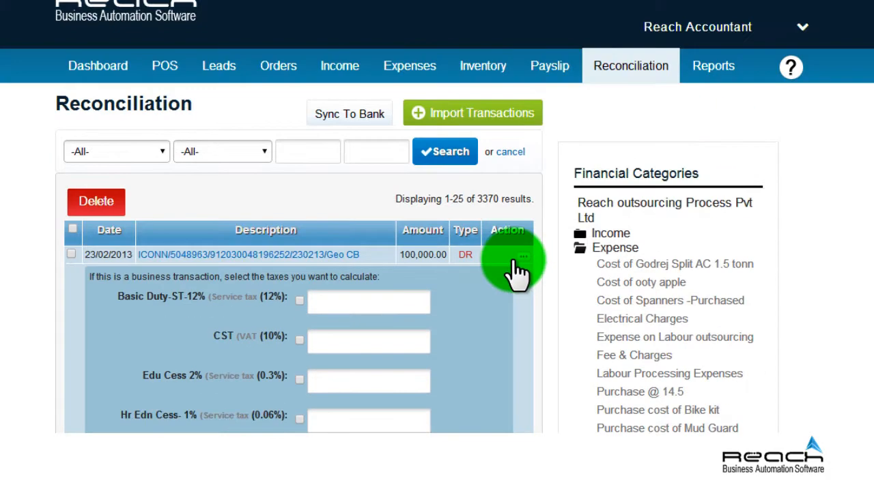
left_click(511, 256)
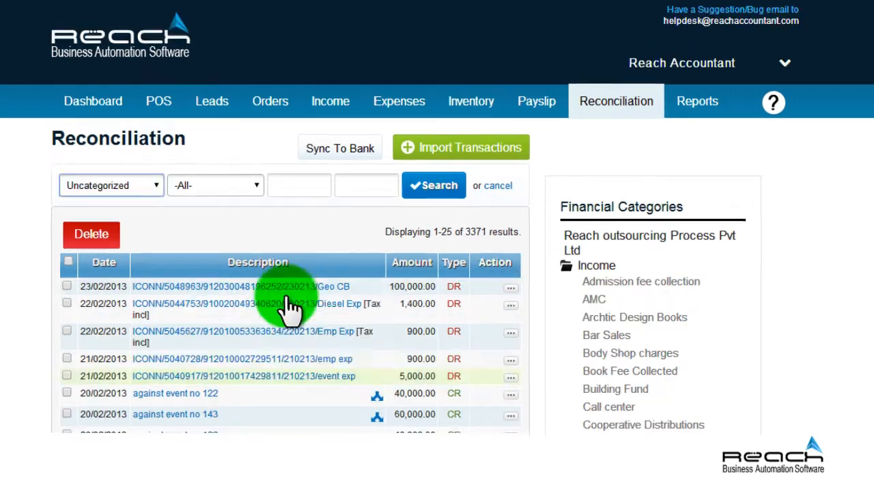
Filter the transactions to Uncategorized status and Indian Overseas Bank
left_click(155, 184)
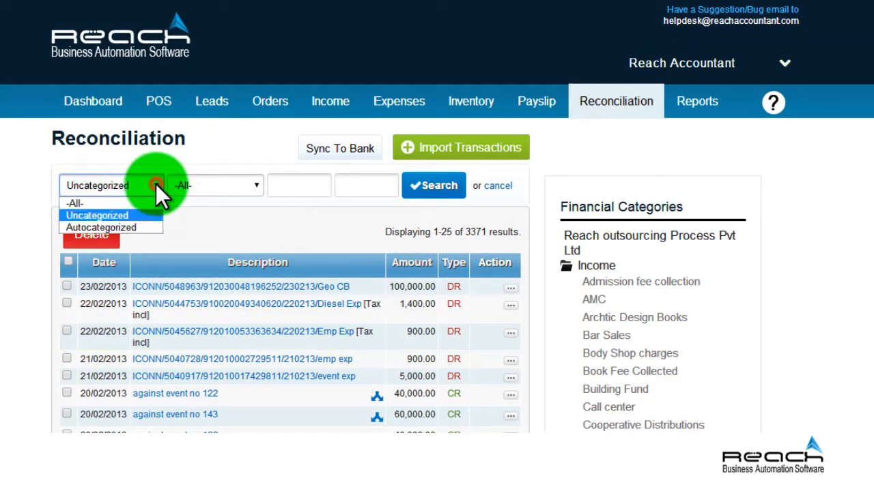
left_click(134, 213)
left_click(258, 185)
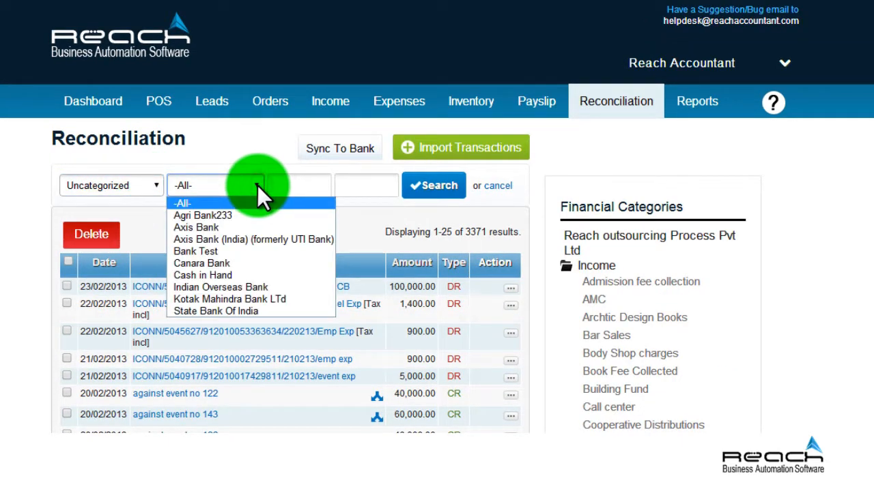
left_click(228, 282)
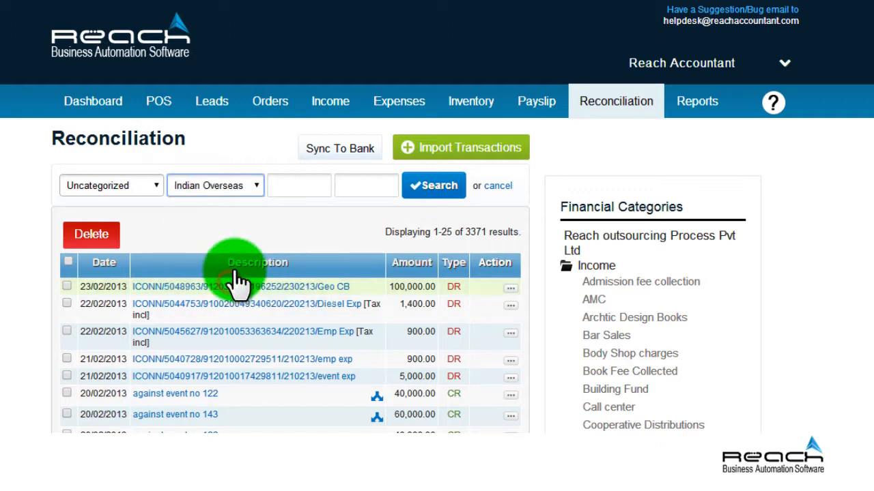
Set the date range from 01/09/2013 to 31/12/2013 and run the search
left_click(309, 184)
left_click(281, 213)
left_click(282, 213)
left_click(282, 213)
left_click(282, 213)
left_click(282, 213)
left_click(282, 213)
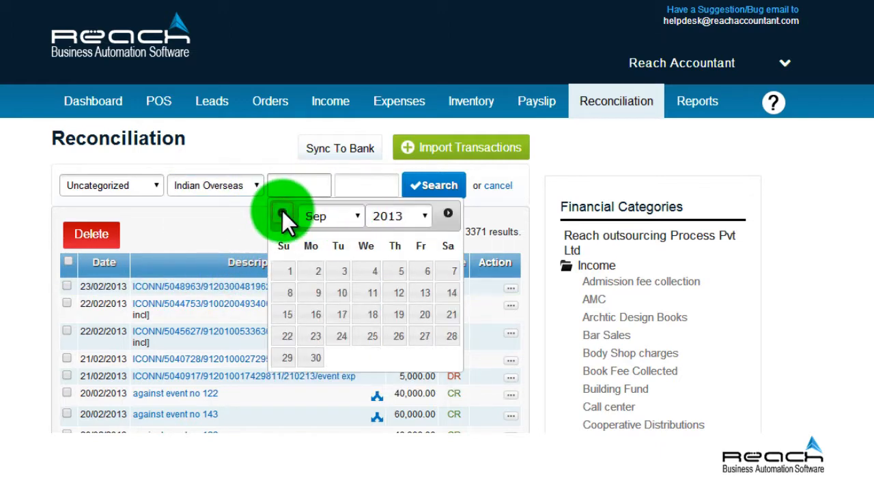
left_click(292, 273)
left_click(351, 187)
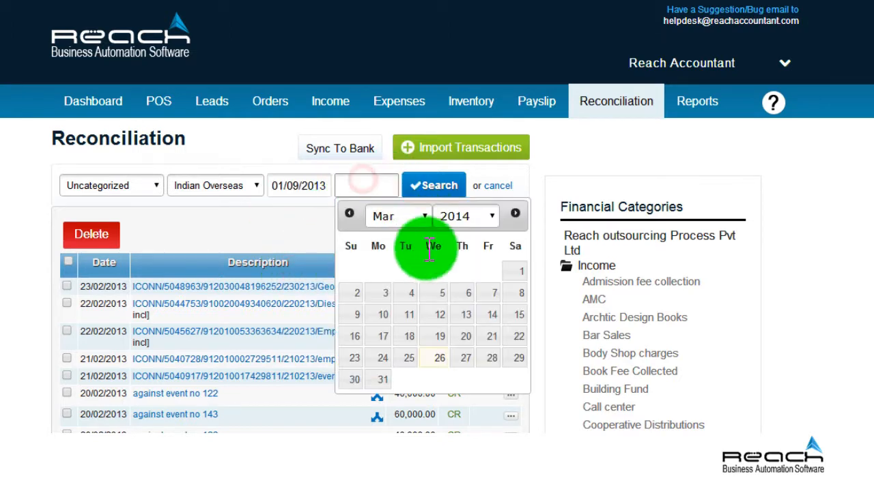
left_click(491, 217)
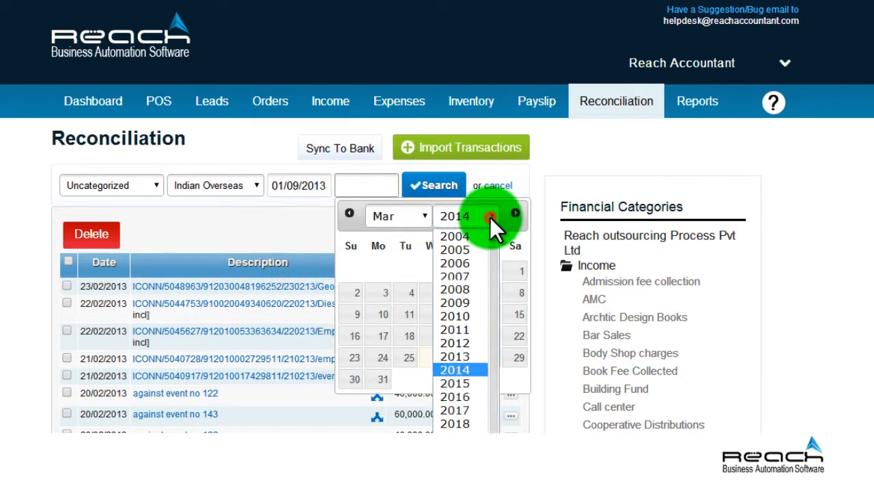
left_click(465, 356)
left_click(399, 216)
left_click(399, 372)
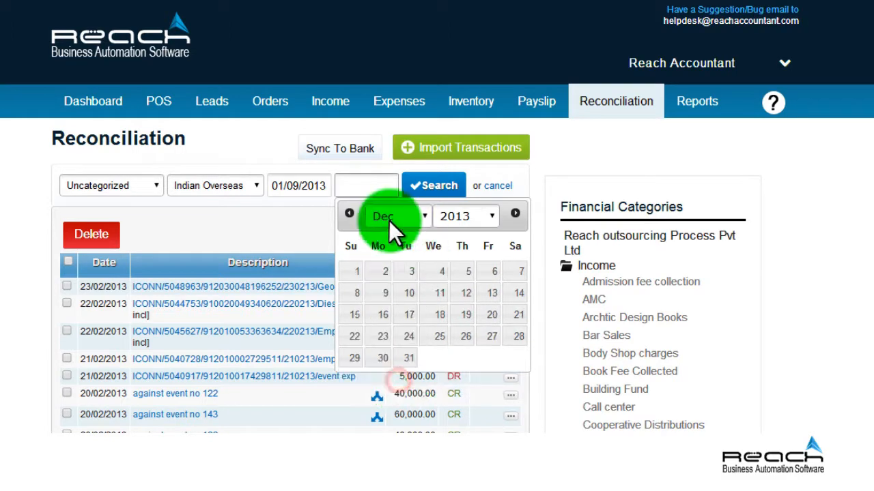
left_click(410, 359)
left_click(434, 184)
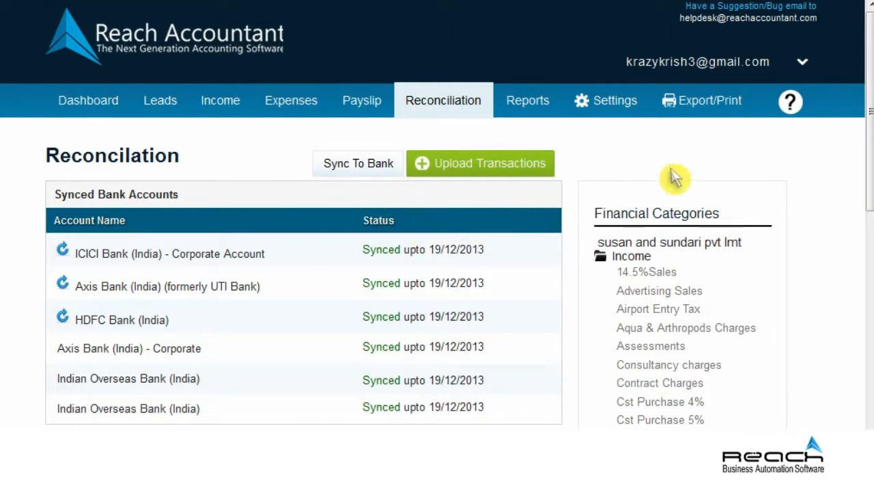
Scroll down the Reconciliation page to the imported bank transactions table
left_click(867, 345)
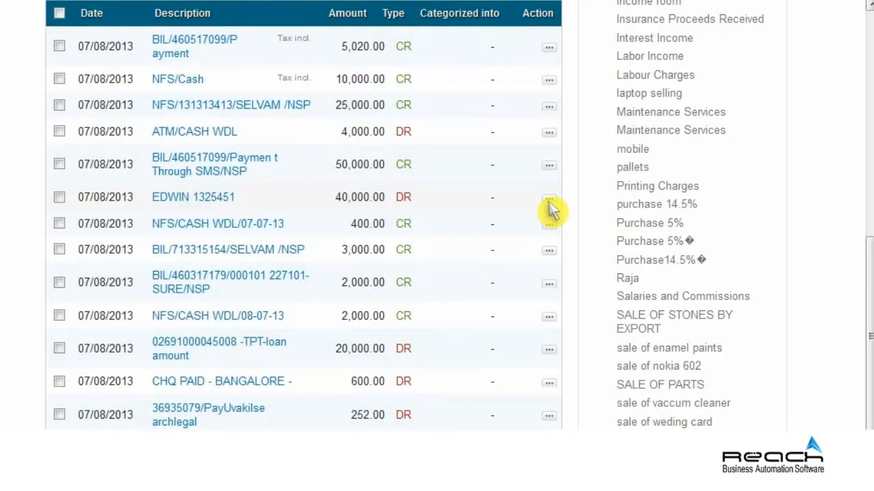
Match the 40,000.00 debit to the employee's Jul-2013 payslip as a new payment
left_click(549, 199)
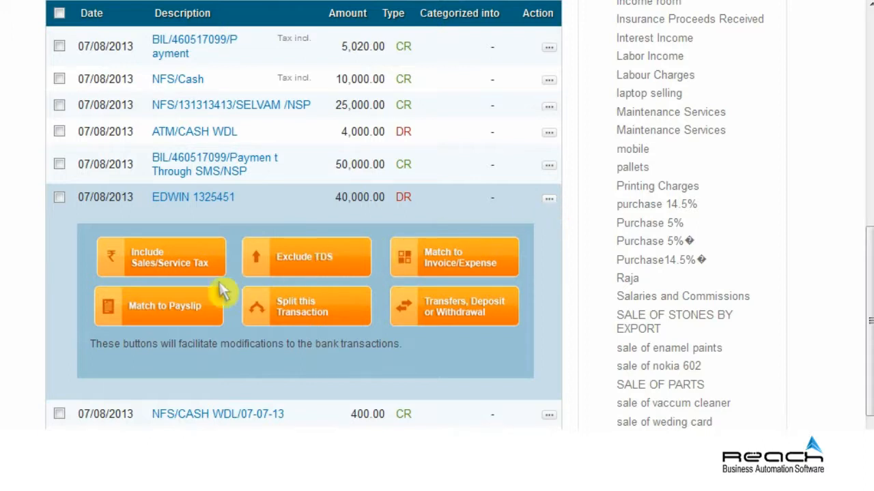
left_click(164, 306)
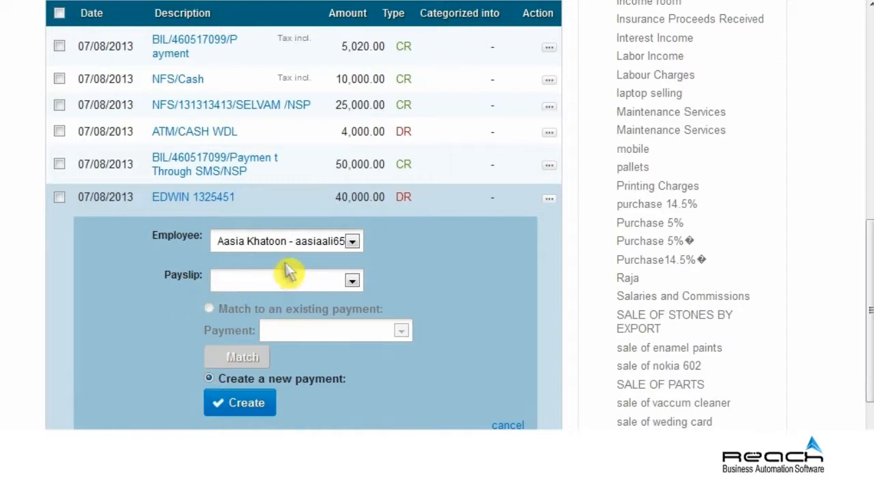
left_click(352, 242)
left_click_drag(468, 295, 474, 334)
left_click(325, 301)
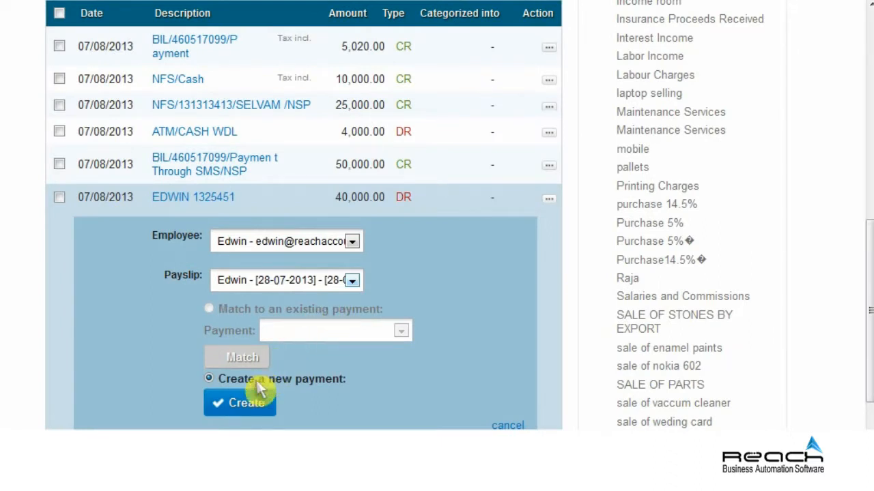
left_click(244, 404)
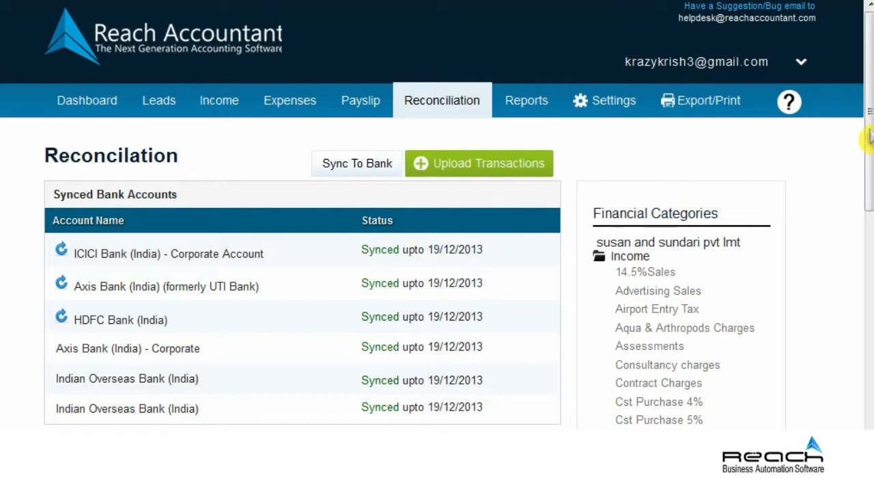
Begin splitting the 25,000.00 credit, entering Sale of Zircon for 18000
left_click_drag(871, 137, 871, 349)
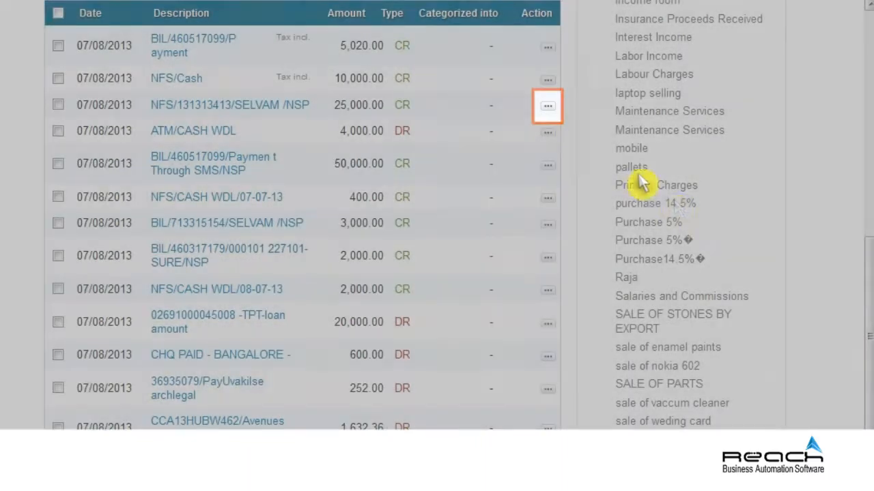
left_click(547, 107)
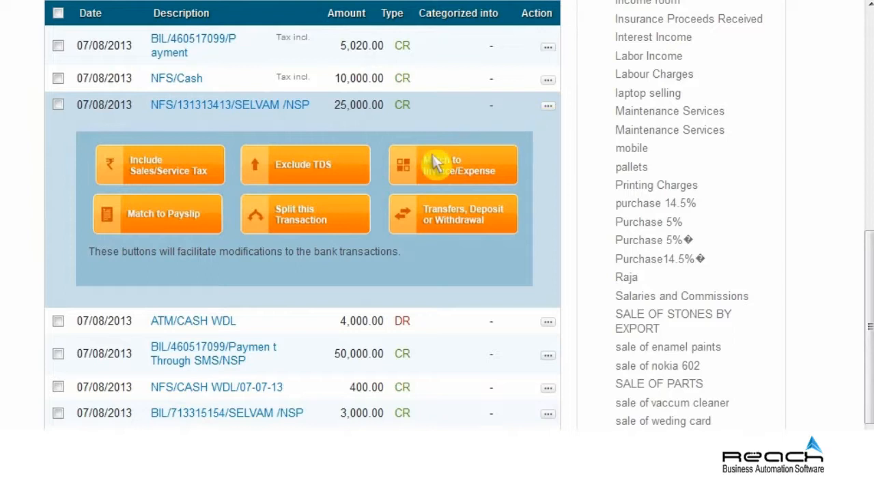
left_click(303, 213)
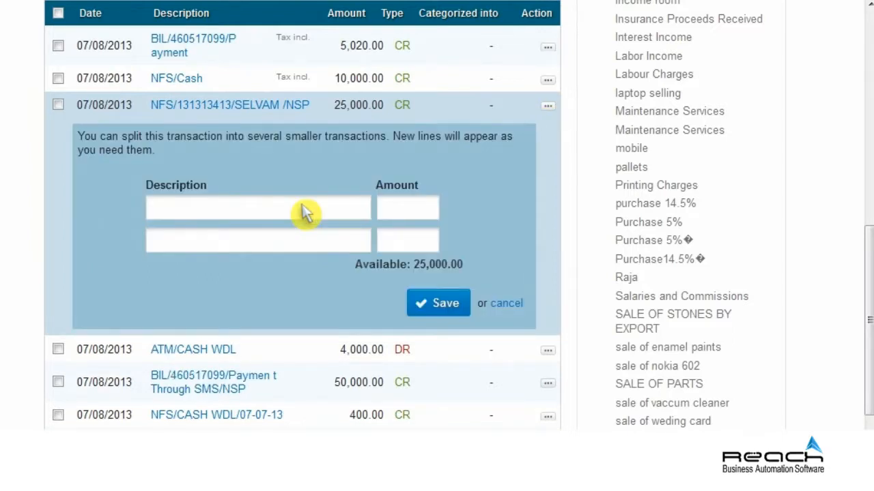
left_click(258, 215)
type("Sale")
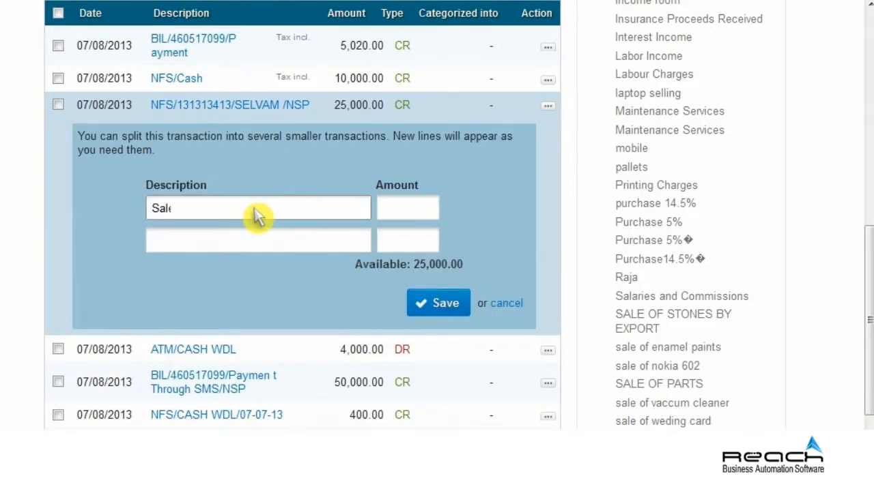
type(" of Zircon")
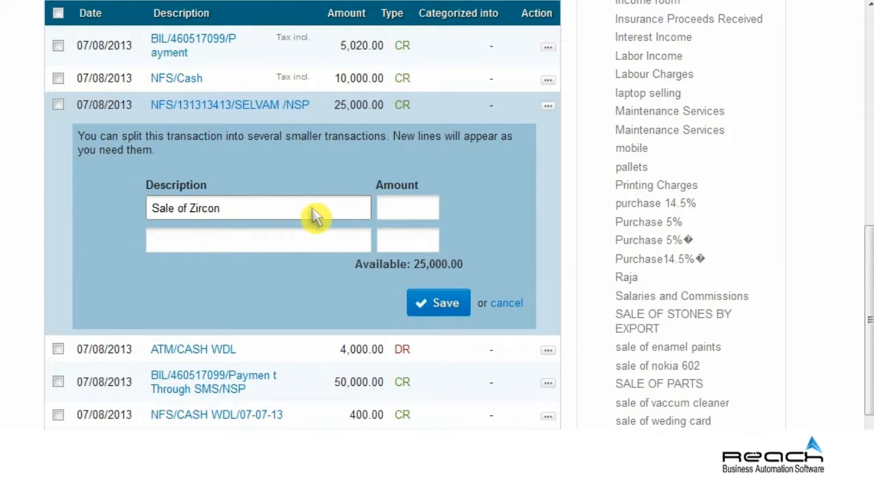
left_click(403, 215)
type("18000")
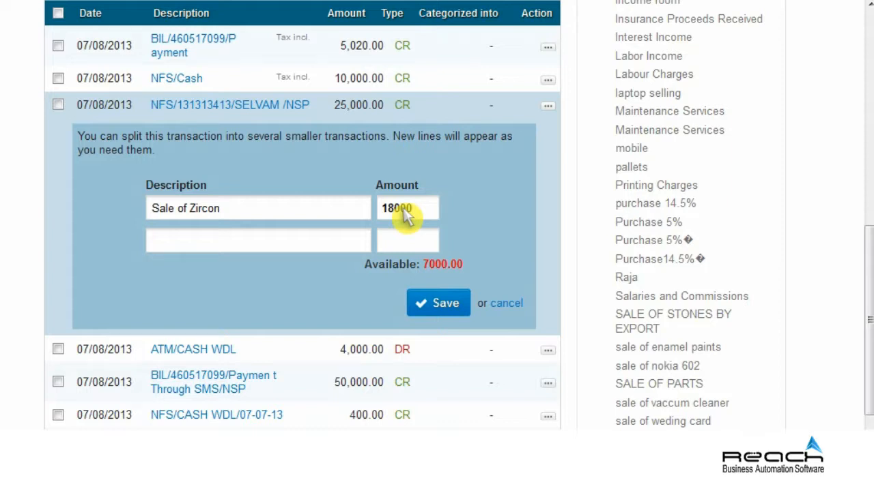
Add Sale of Rutile for 7000 as the second part and save the split
left_click(259, 247)
type("Sale o")
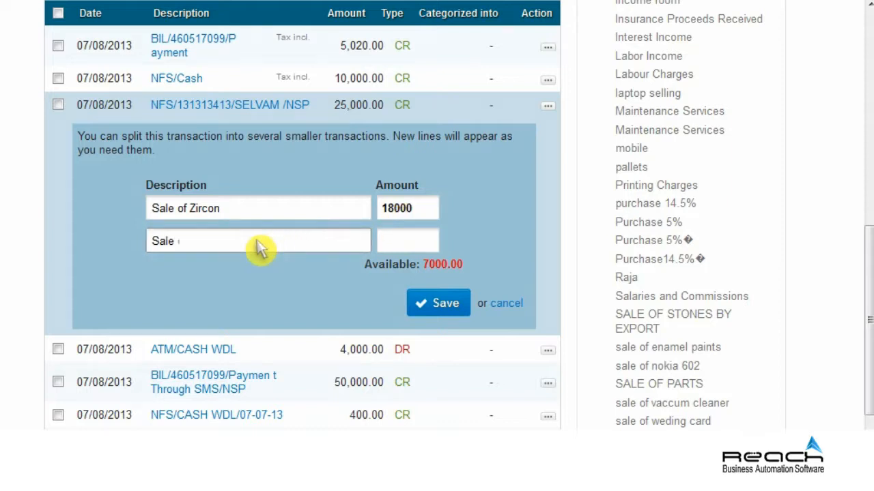
type("f Rutile")
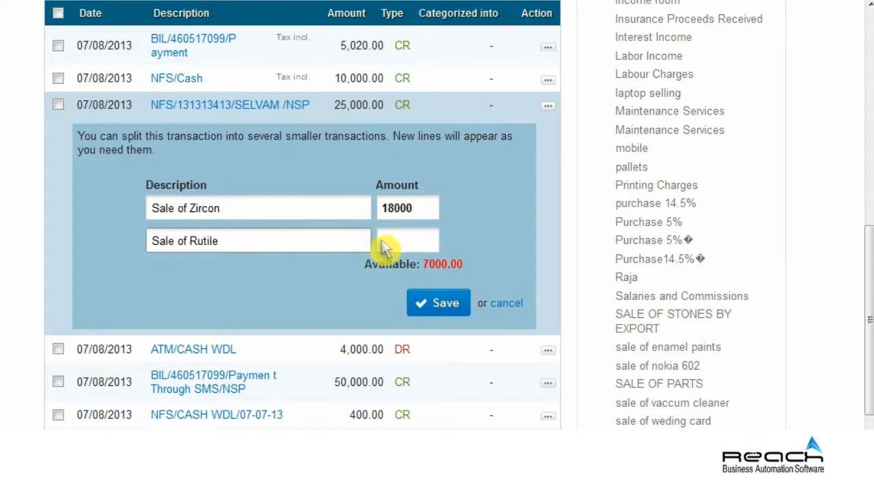
left_click(384, 250)
type("7000")
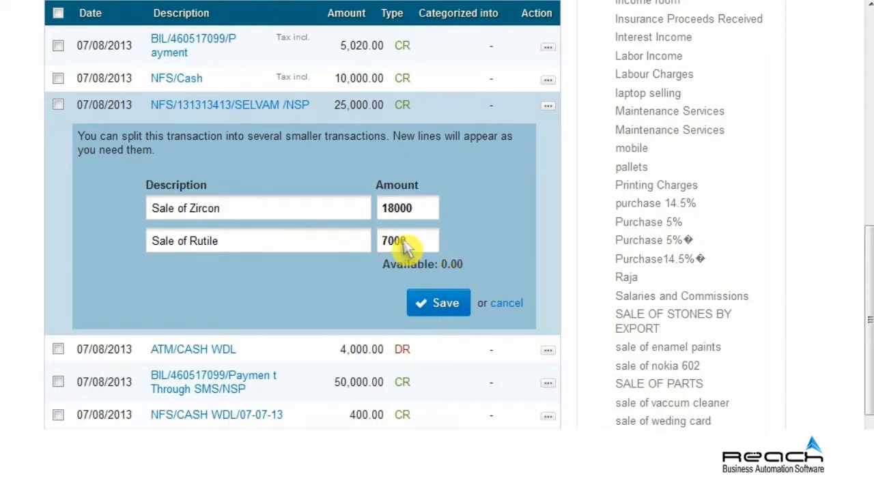
left_click(441, 309)
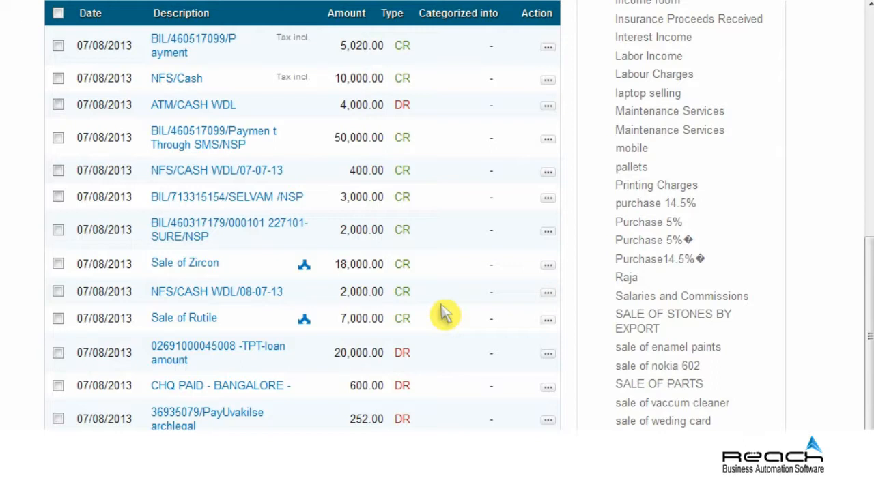
left_click(185, 265)
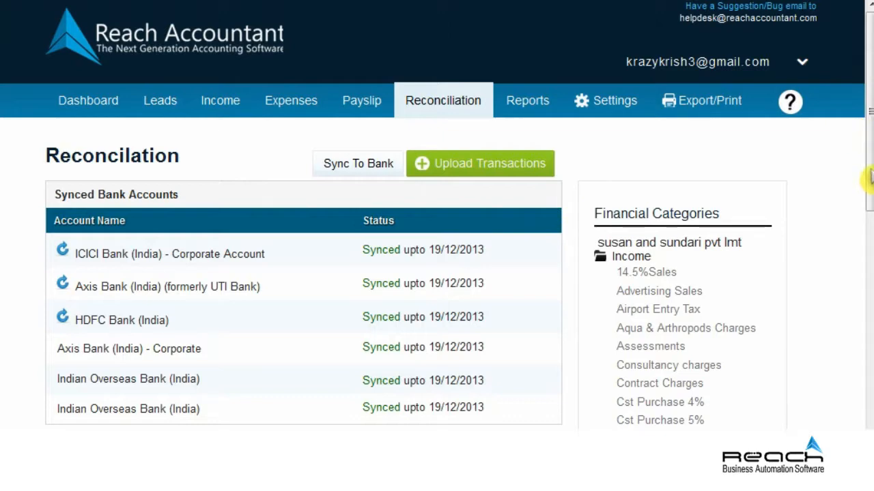
Save the 50,000.00 credit as a transfer from Indian Overseas Bank (India)
left_click(869, 337)
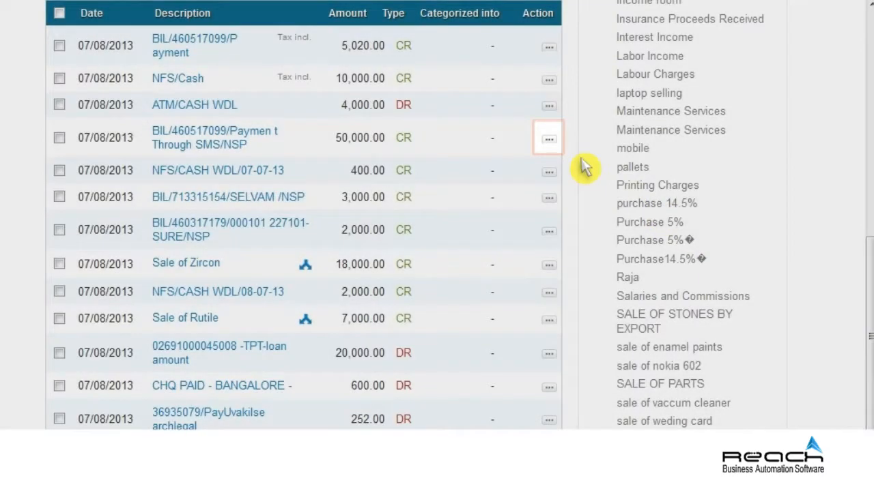
left_click(549, 139)
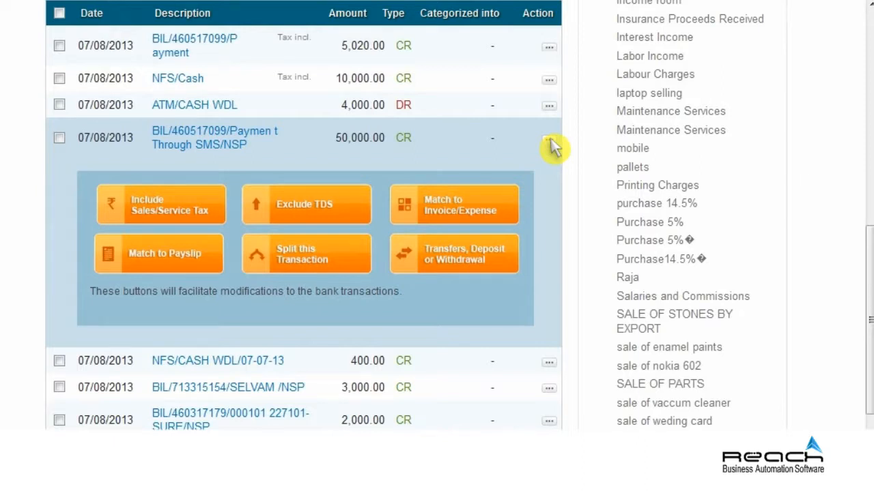
left_click(461, 249)
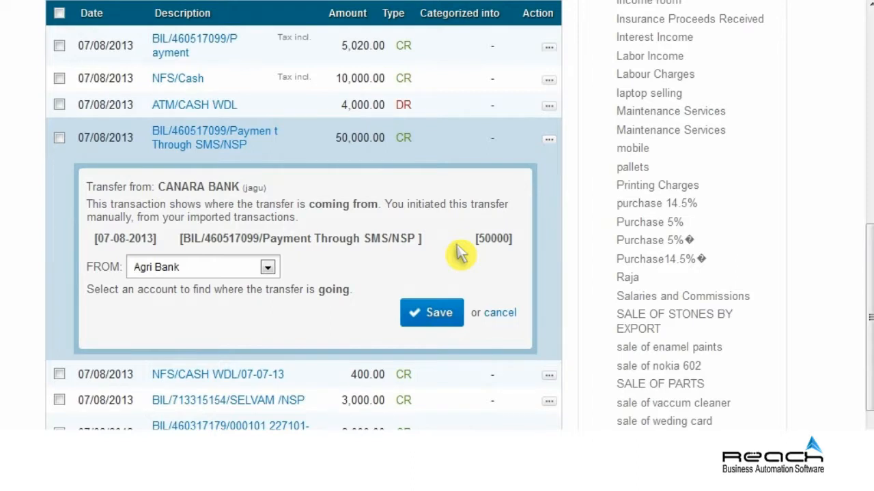
scroll(461, 253, "down", 3)
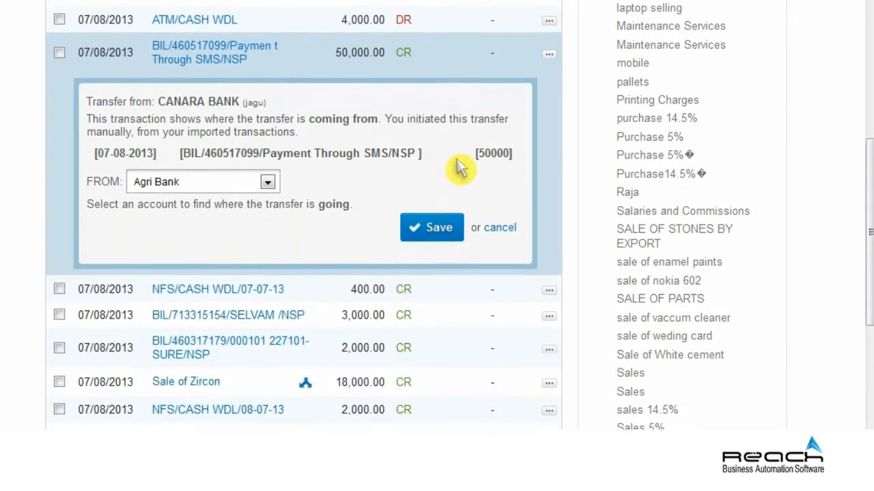
left_click(268, 150)
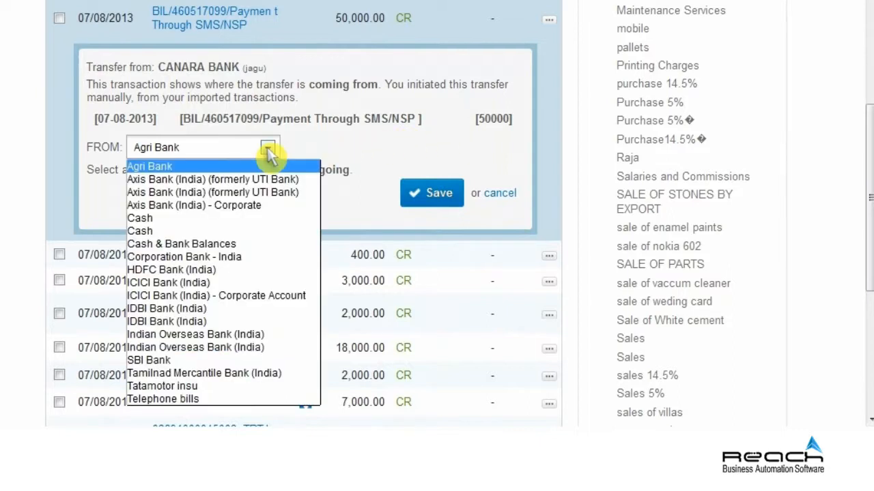
left_click(204, 345)
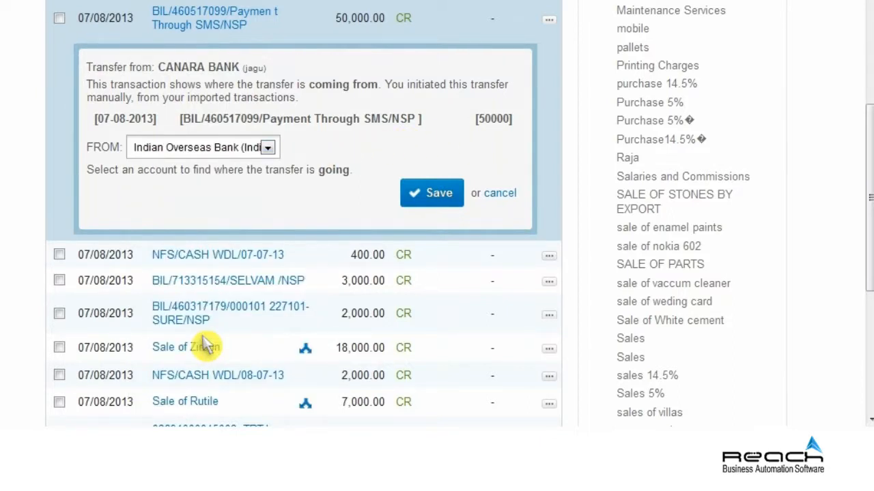
left_click(436, 198)
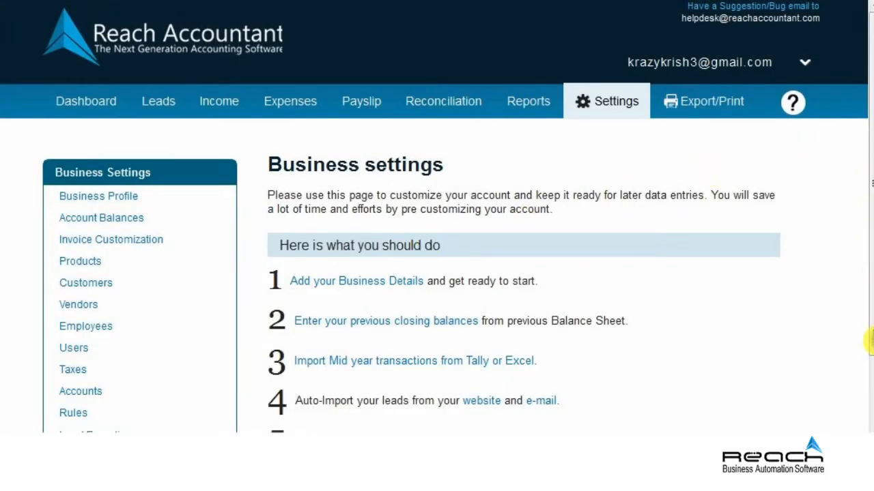
scroll(869, 349, "down", 5)
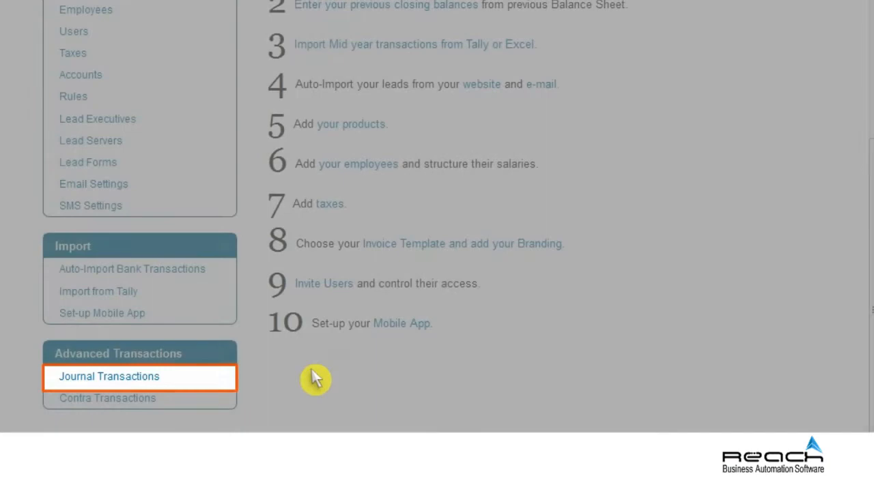
Start a new journal entry described Pen, dated 10/12/2013, reference 6590
left_click(116, 382)
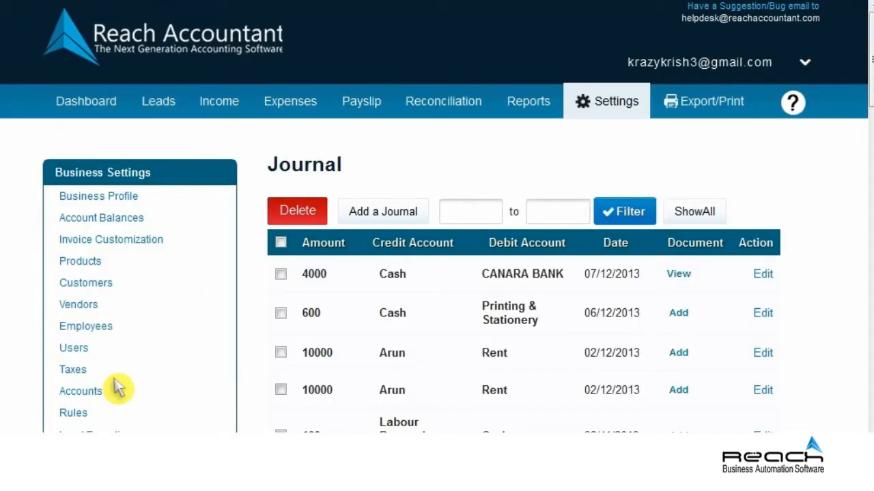
left_click(385, 217)
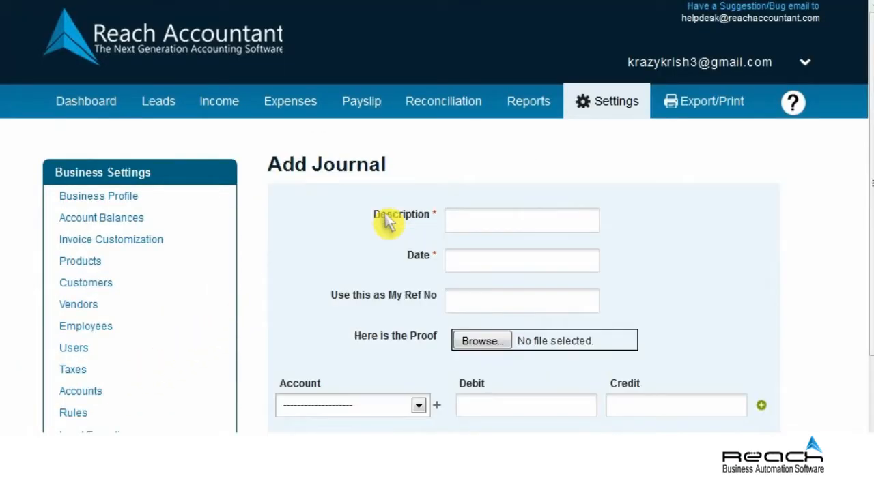
left_click(517, 228)
type("Pen")
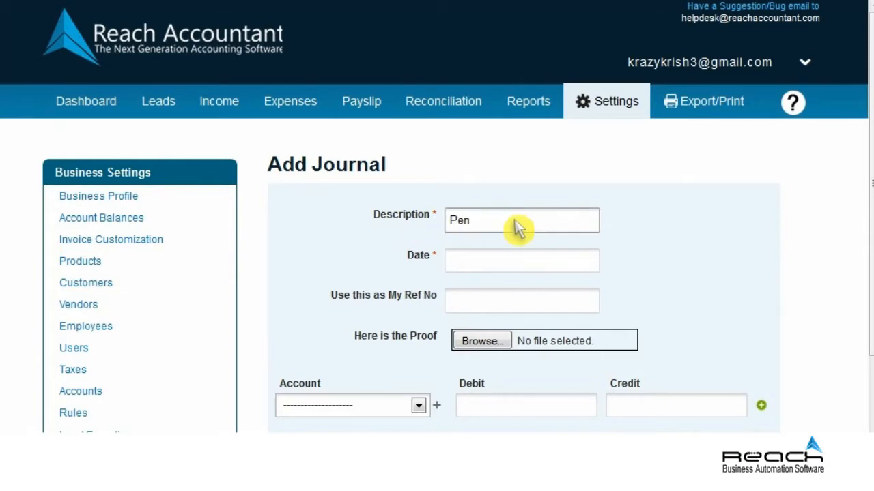
left_click(517, 265)
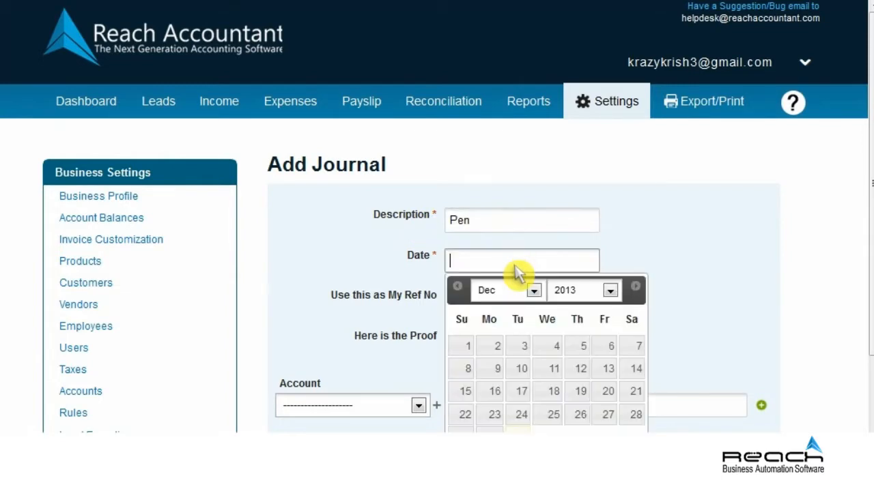
left_click(522, 372)
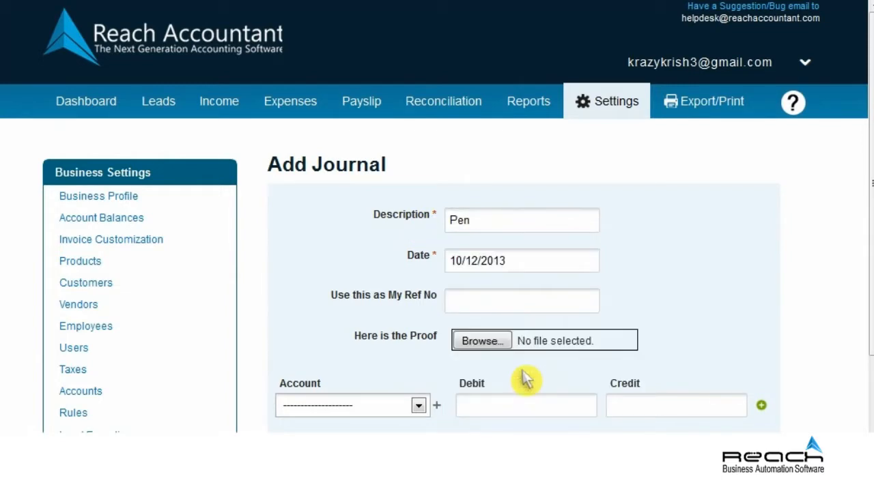
left_click(516, 305)
type("6590")
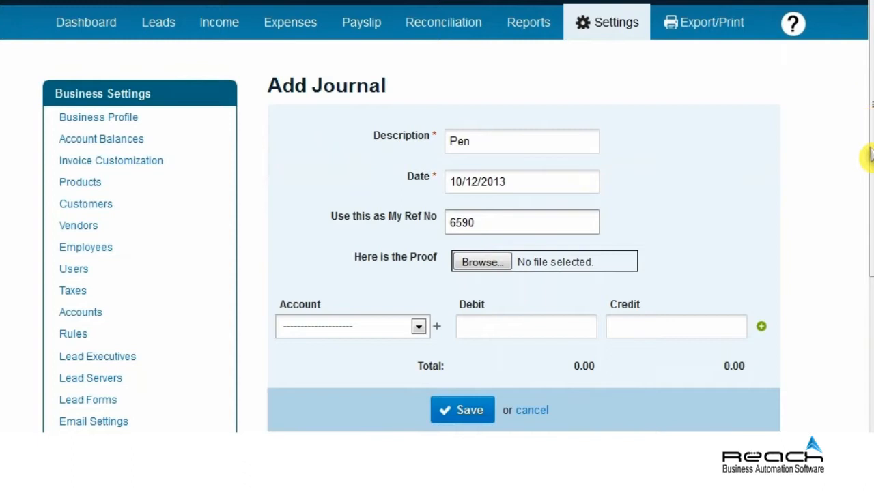
Post the journal line to 14.5%Sales with debit 120 and credit 80
scroll(868, 266, "down", 4)
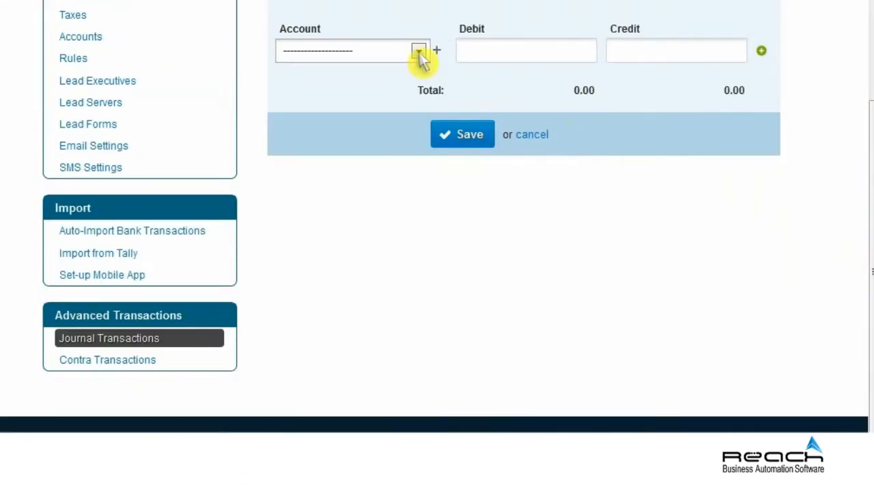
left_click(417, 52)
left_click(330, 96)
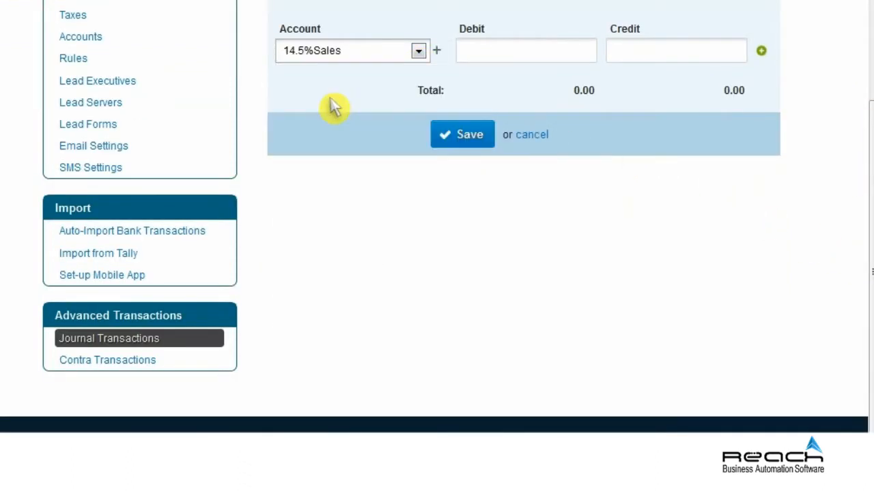
left_click(523, 59)
type("120")
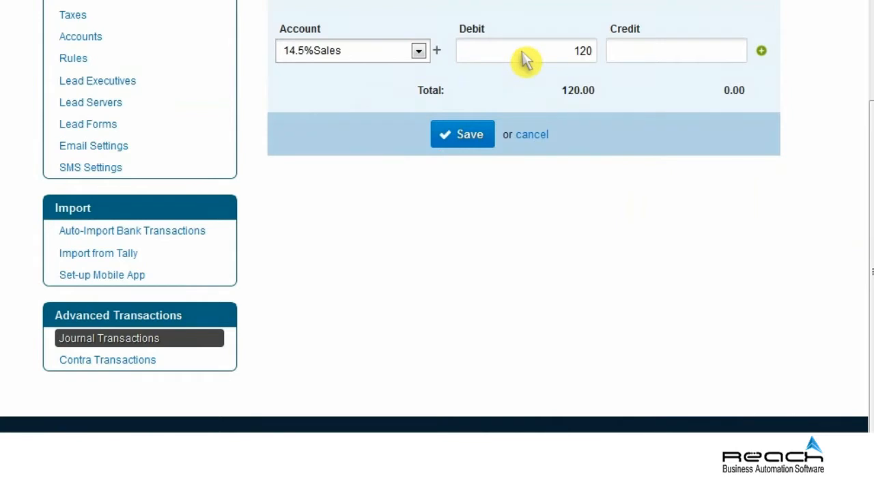
left_click(681, 59)
type("80")
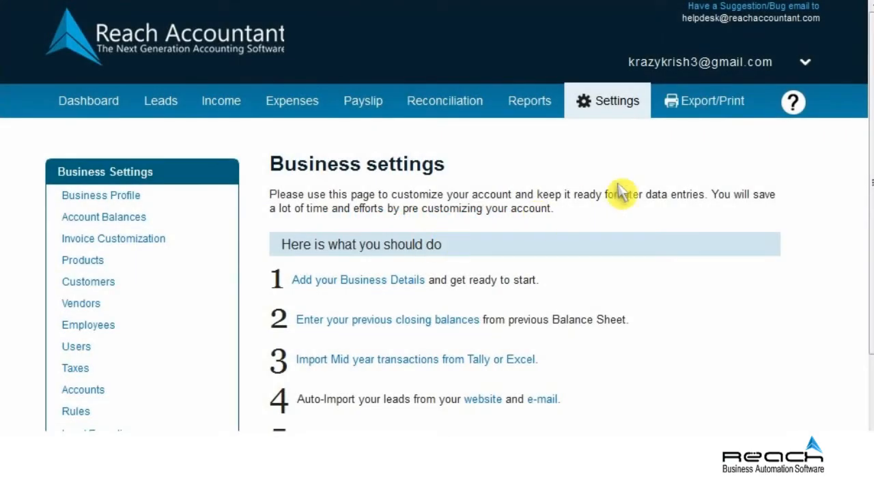
Open Contra Transactions under Advanced Transactions in the settings menu
scroll(866, 204, "down", 5)
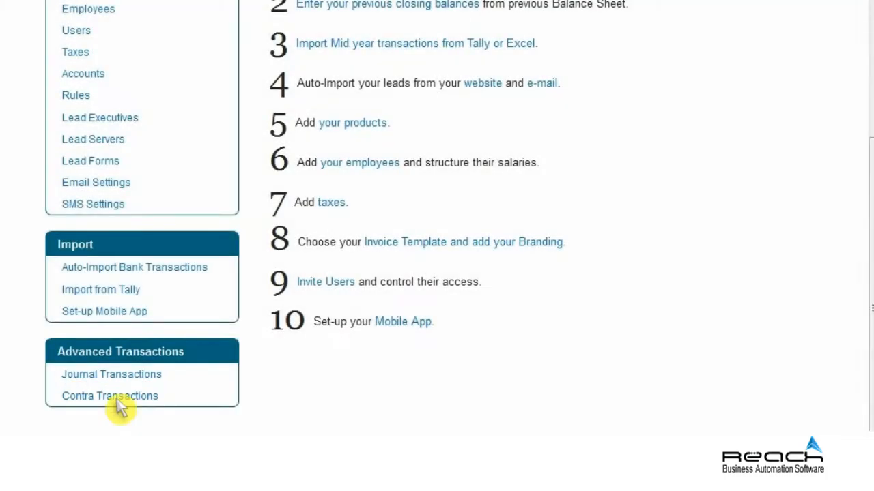
left_click(118, 401)
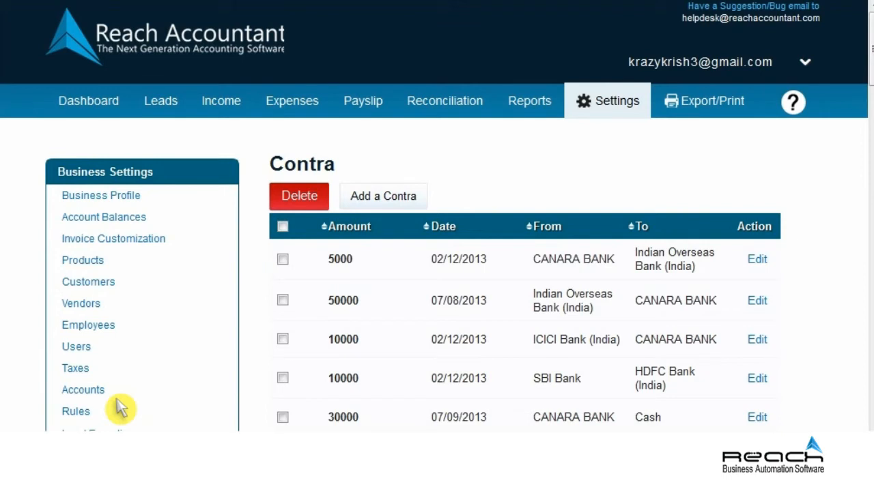
Start a new contra entry for 500 dated 03/12/2013
left_click(384, 205)
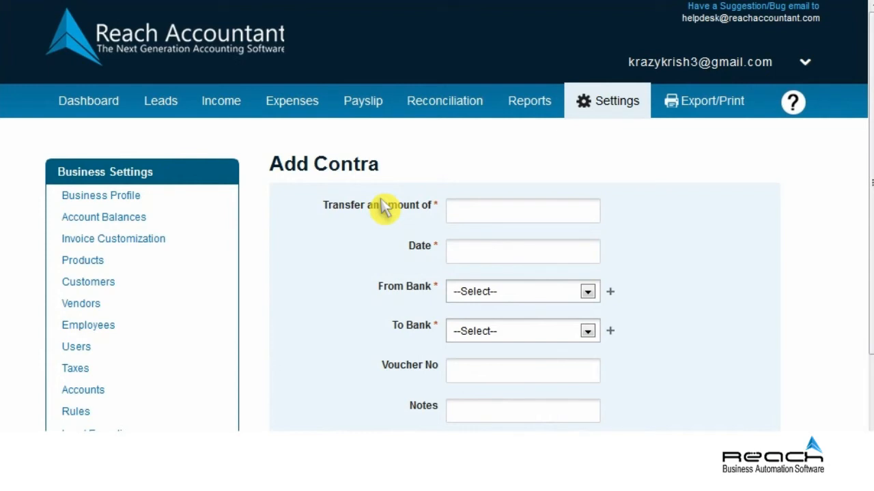
left_click(516, 221)
type("500")
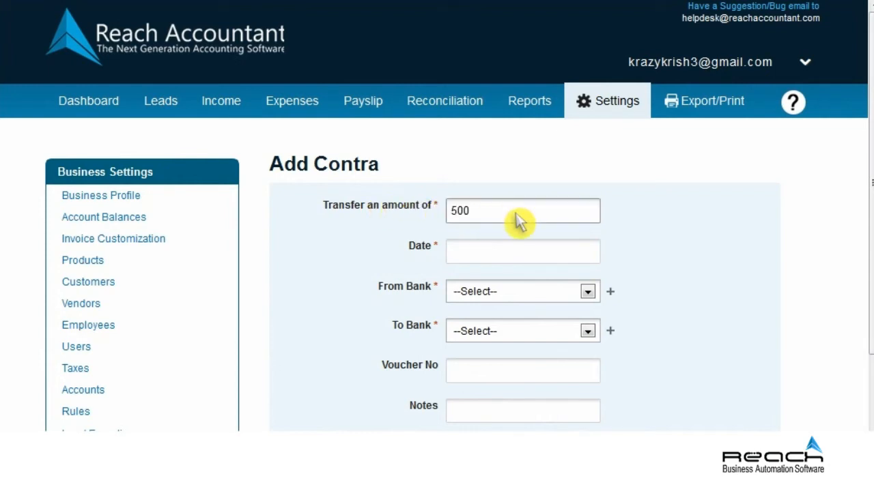
left_click(517, 254)
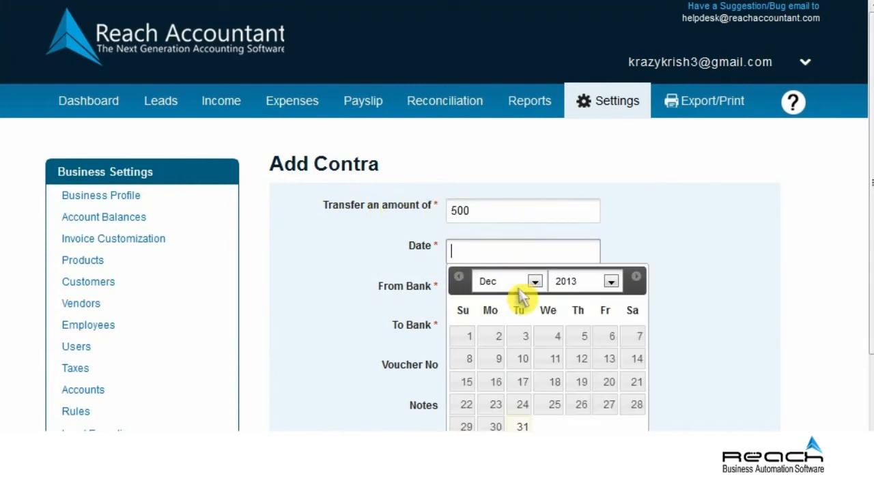
left_click(520, 337)
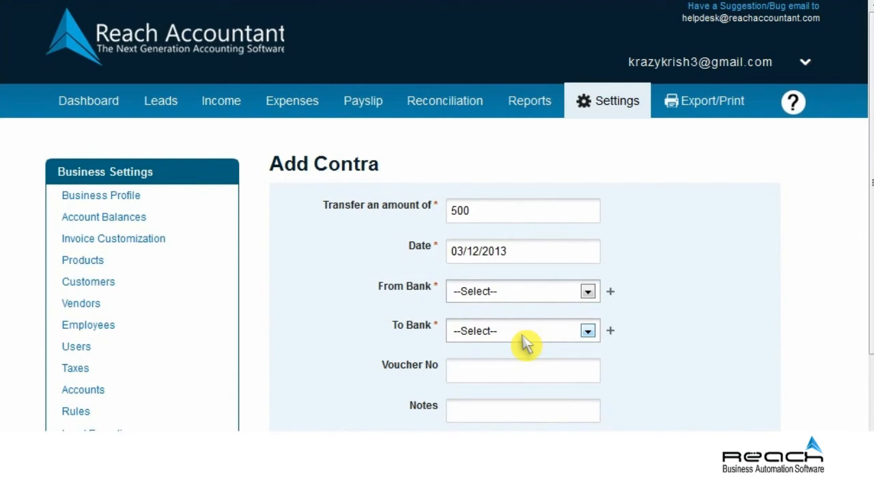
Transfer from CANARA BANK to ICICI Bank (India), voucher 9876, note 'Transfer', and save
left_click(587, 292)
scroll(586, 293, "down", 1)
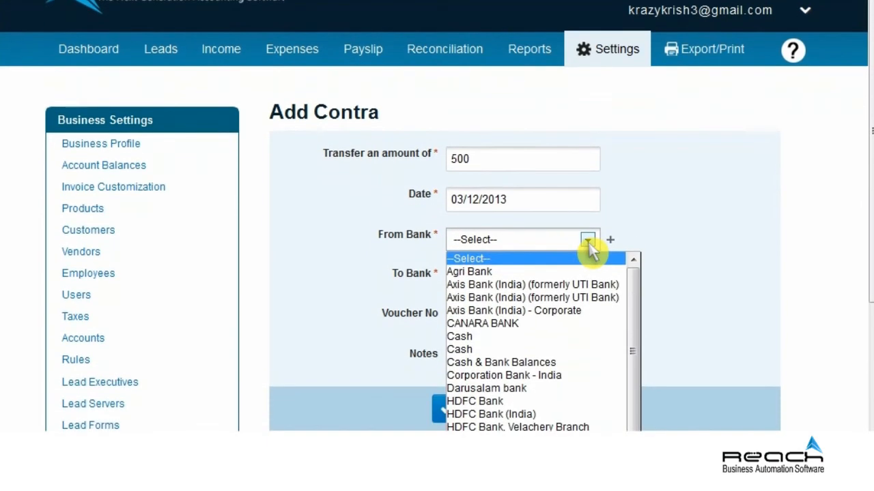
left_click(505, 325)
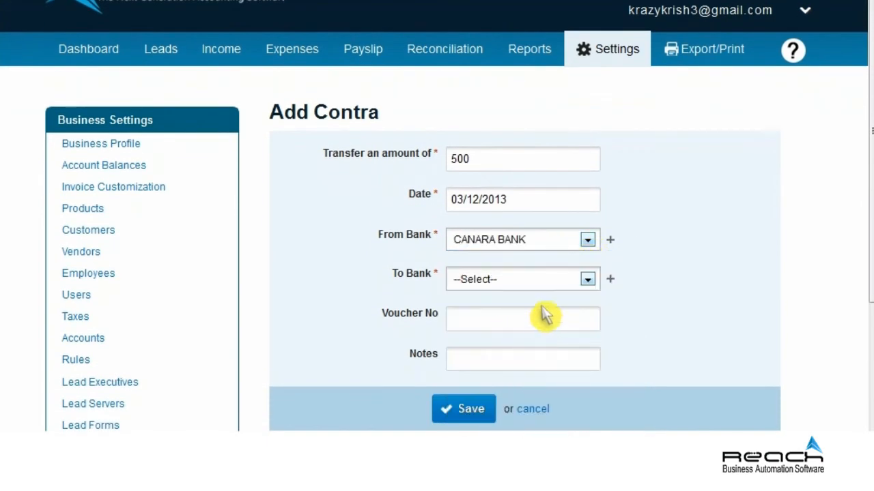
left_click(587, 279)
left_click(503, 199)
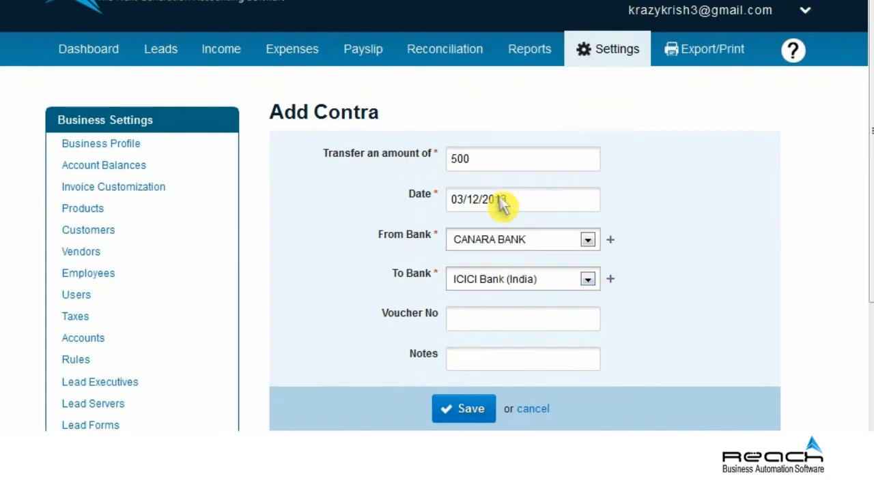
left_click(517, 324)
type("9876")
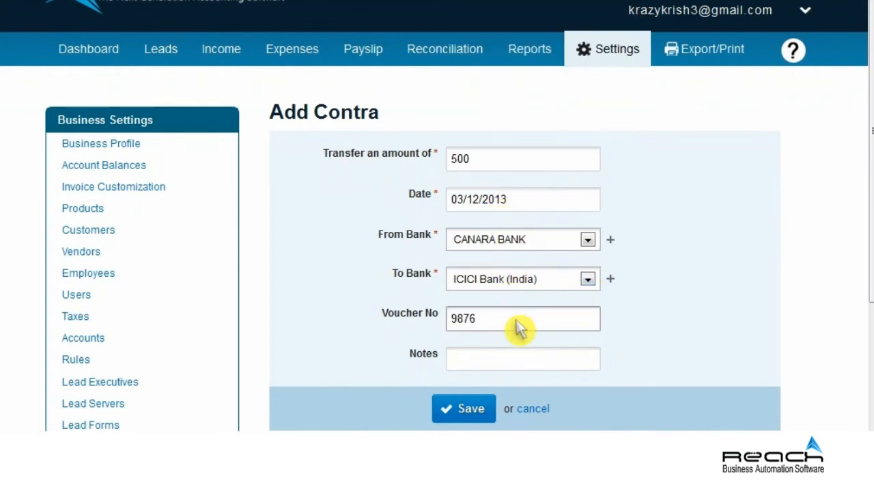
left_click(518, 371)
type("Transfer")
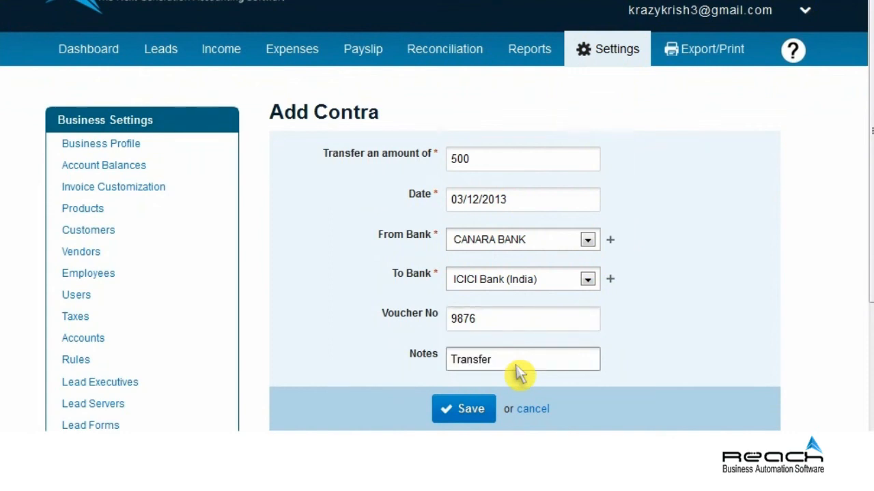
left_click(475, 409)
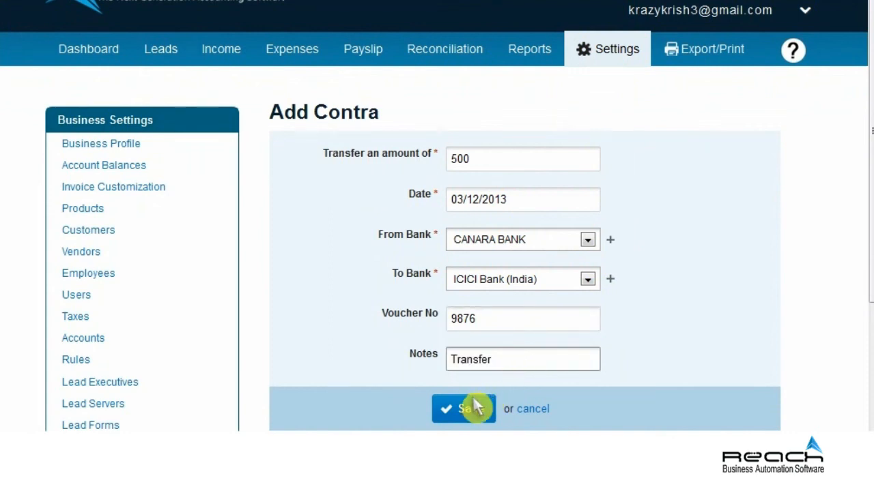